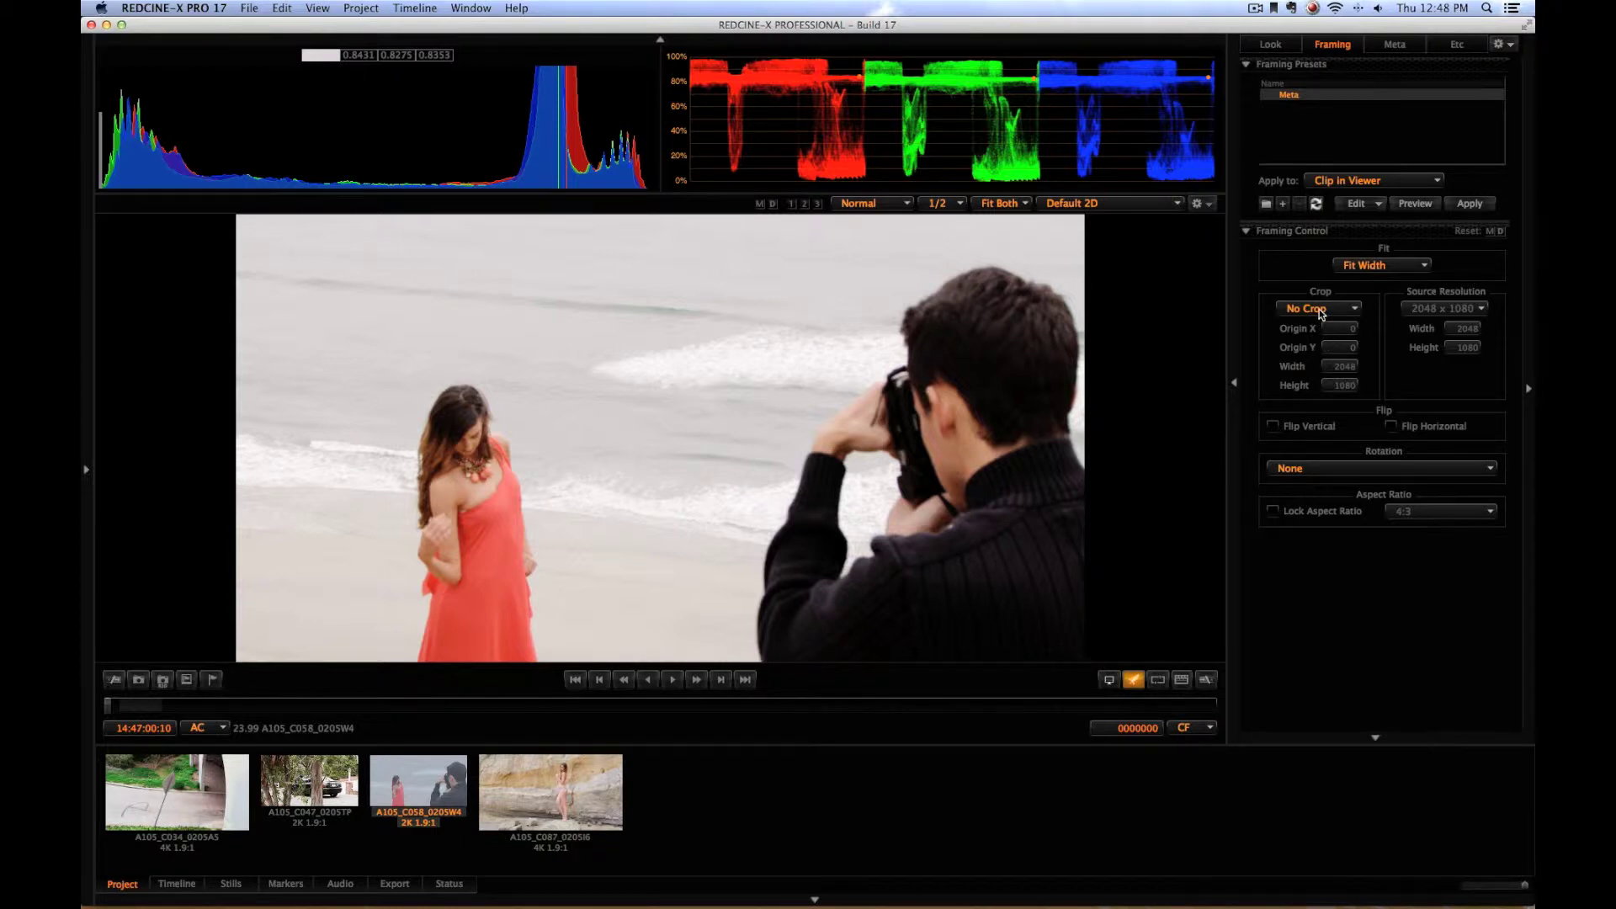
Step: Lock the beach clip's crop to 16:9 and center it, giving 1440 x 810 at origin 304, 135
click(1274, 512)
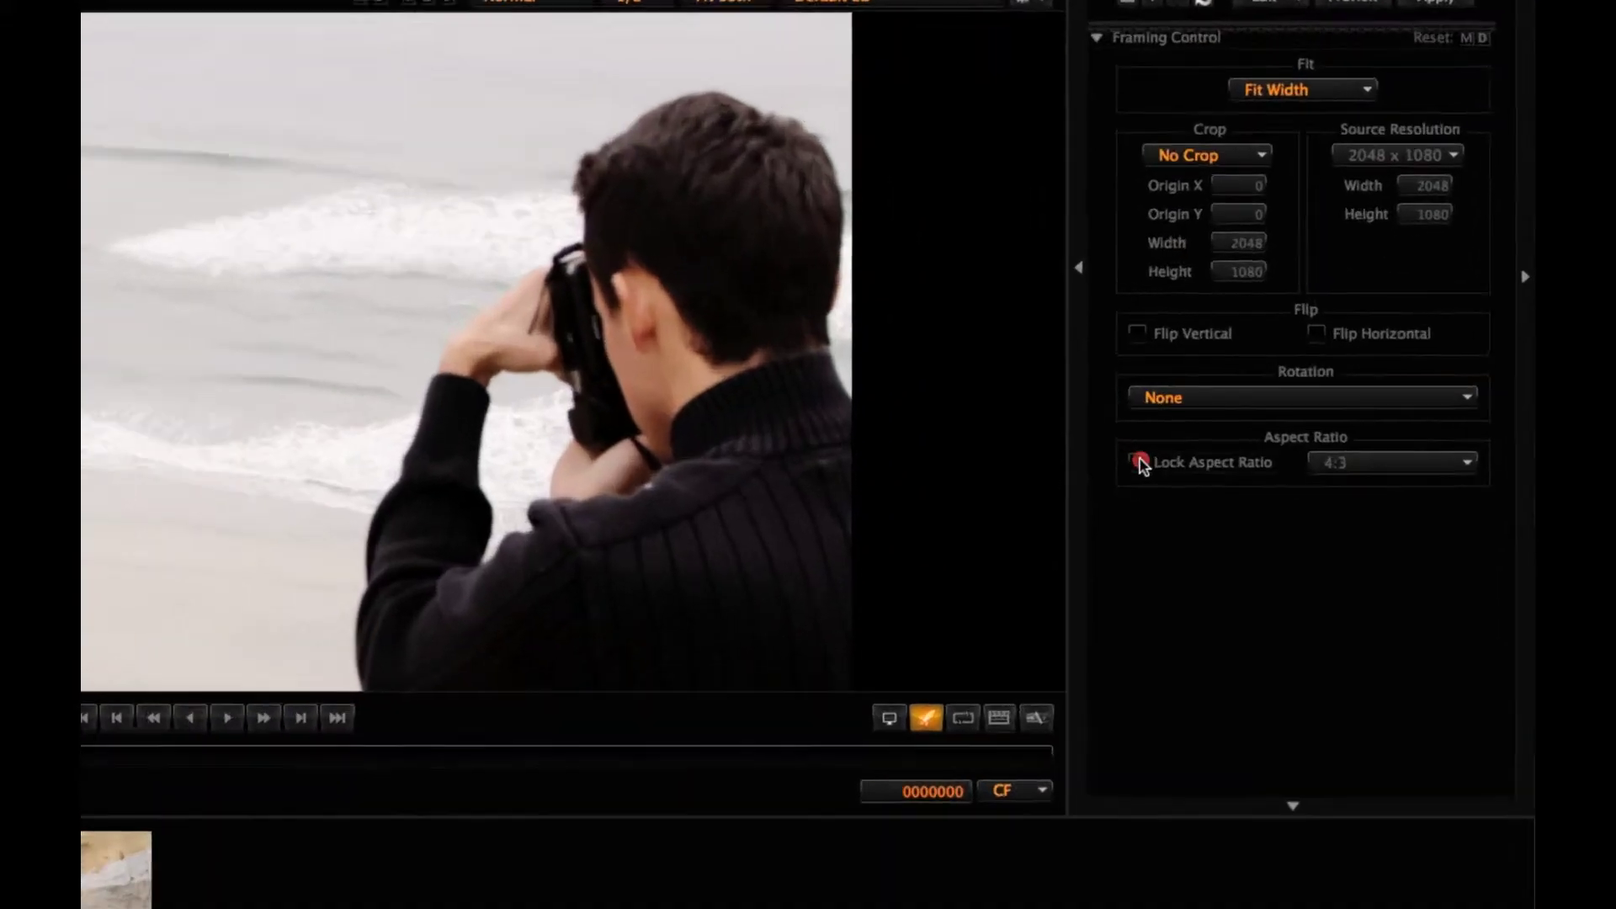
click(1364, 468)
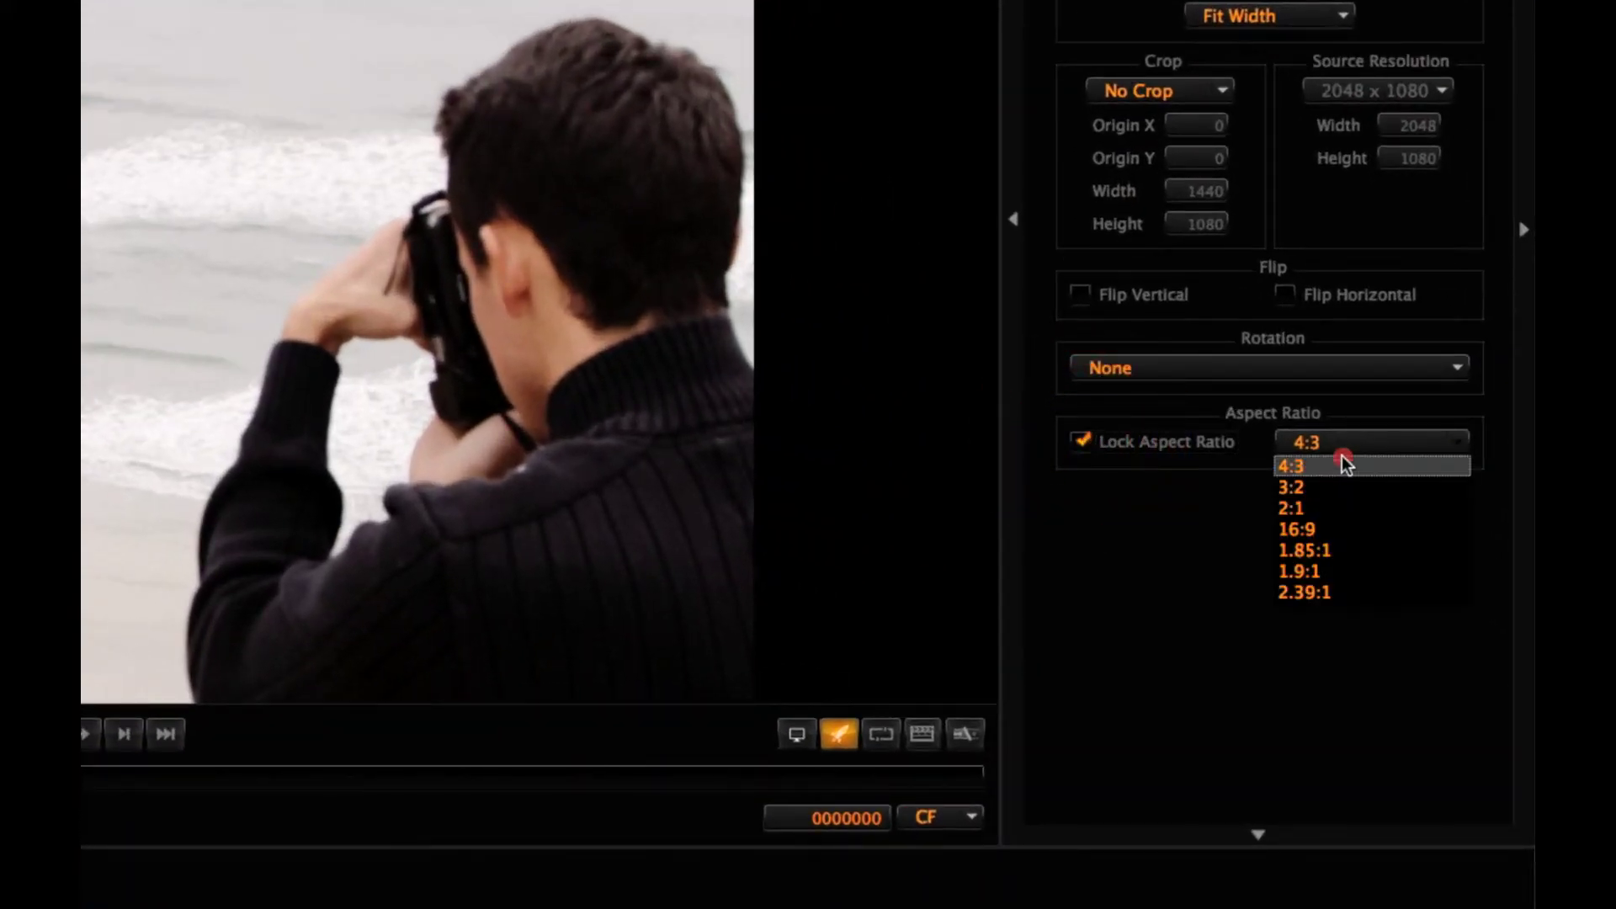
click(1357, 527)
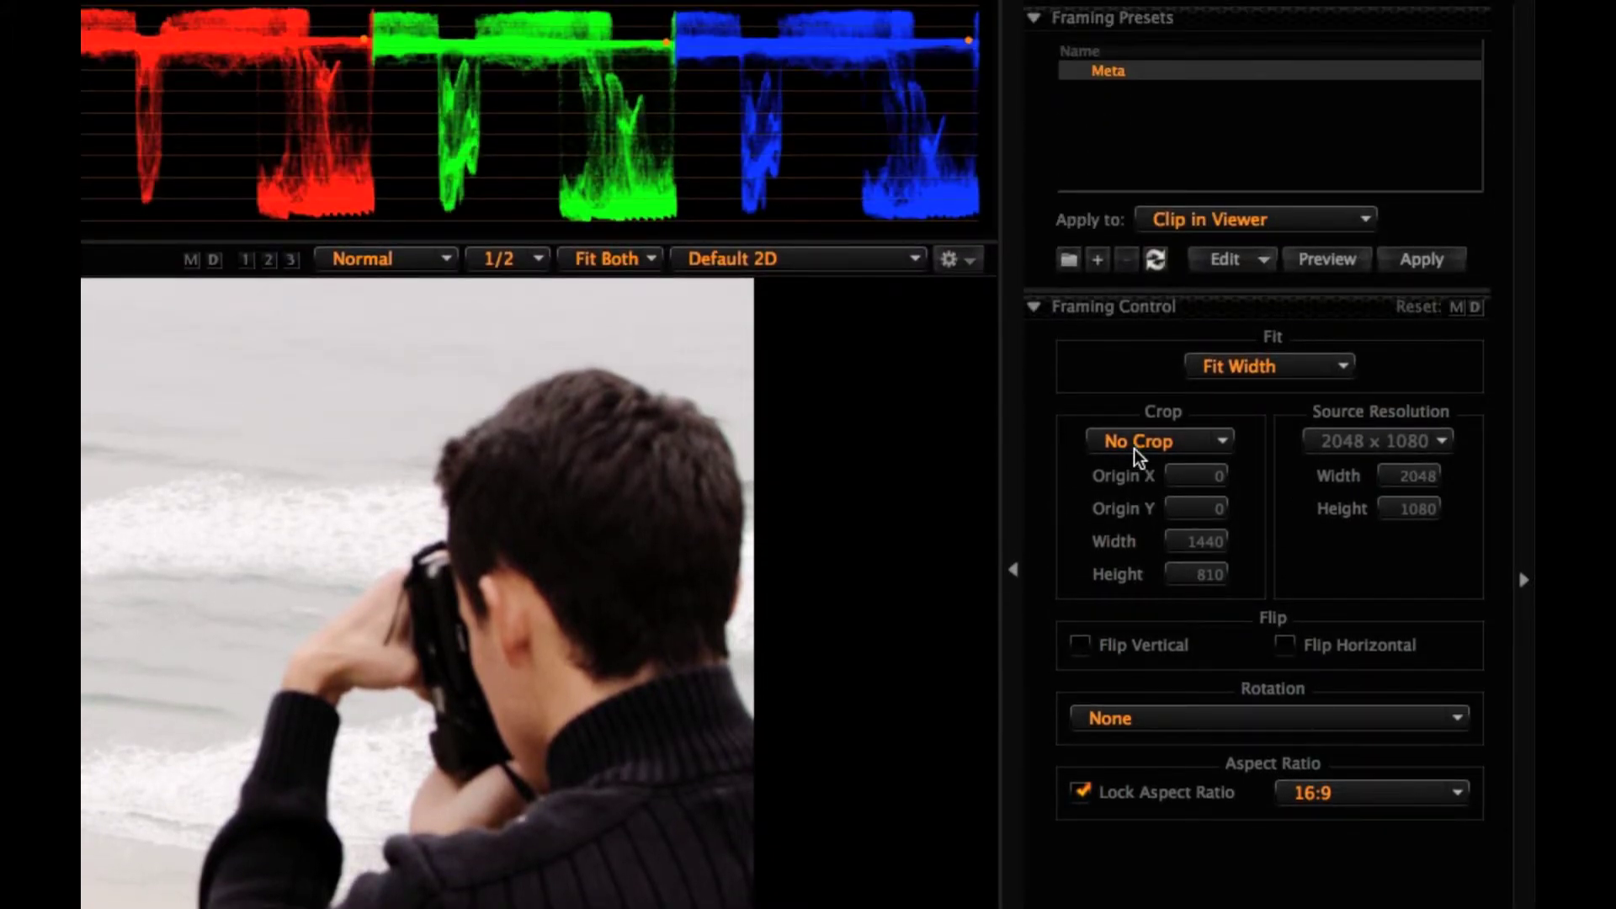
click(1170, 441)
click(1194, 489)
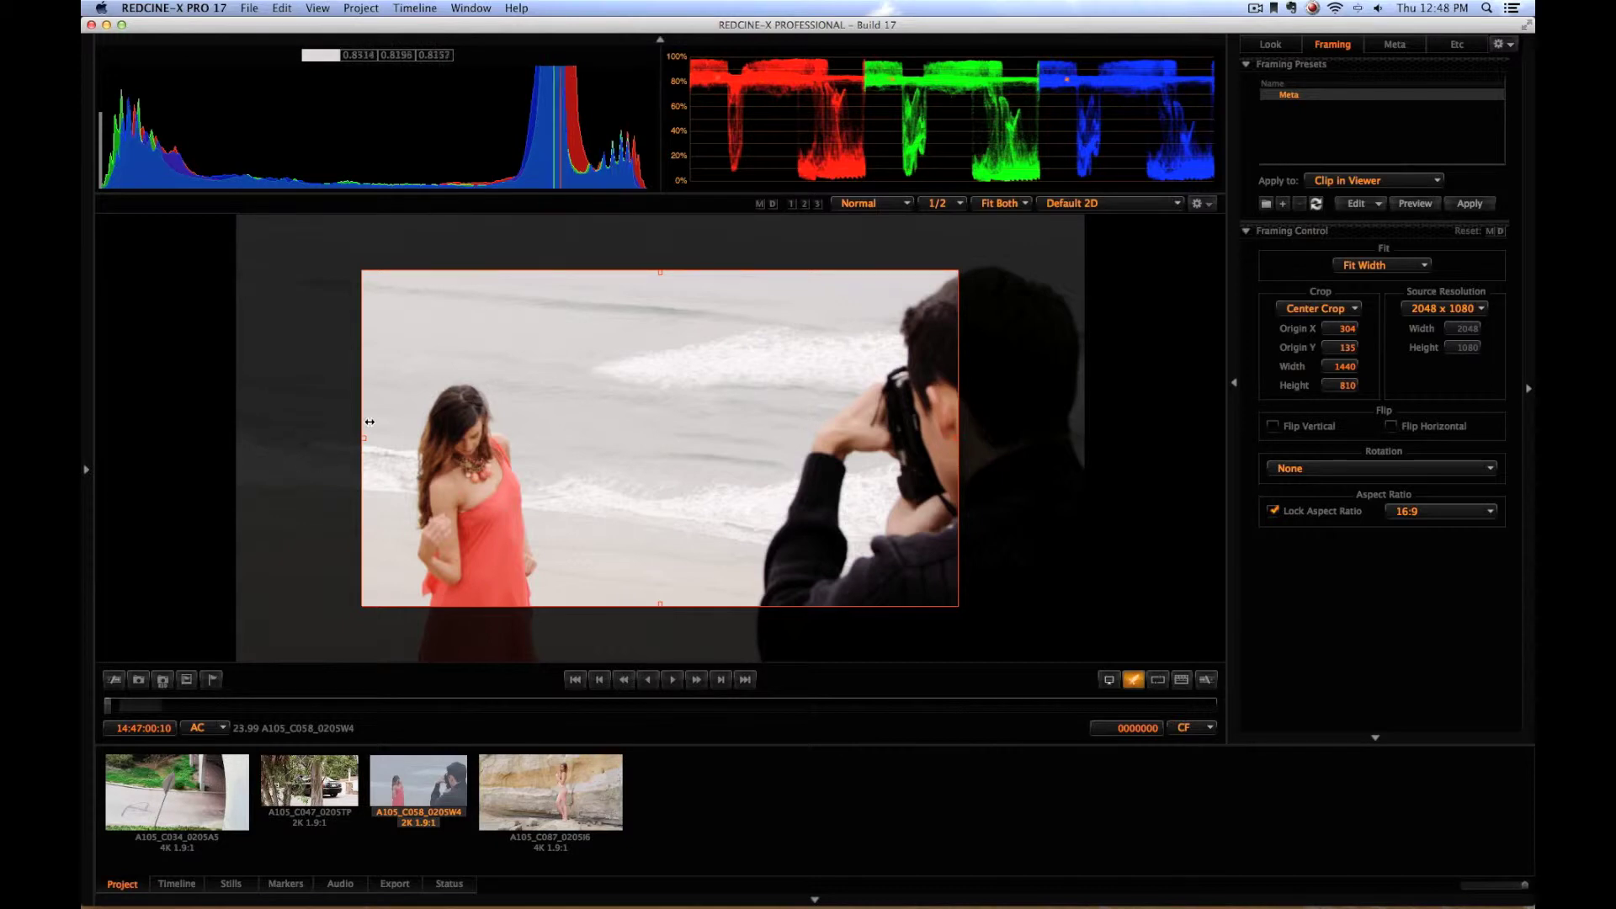
Step: Stretch the crop to full height, scrub the clip, and reframe it to 1830 x 1080 at origin 127, 0
drag(363, 438, 119, 415)
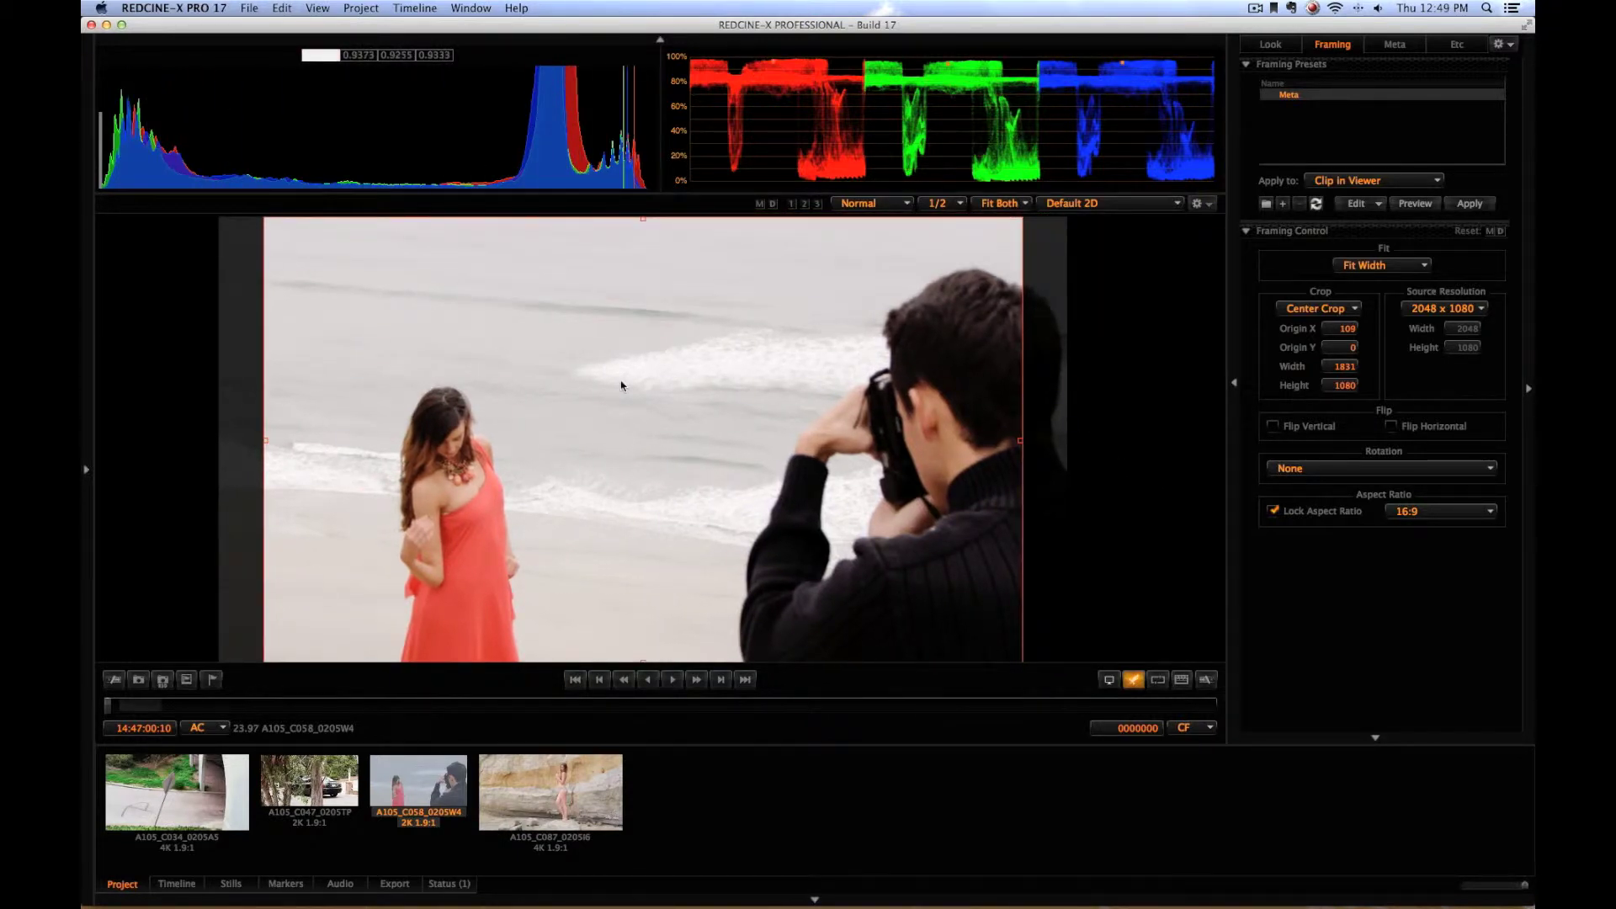
drag(622, 385, 662, 383)
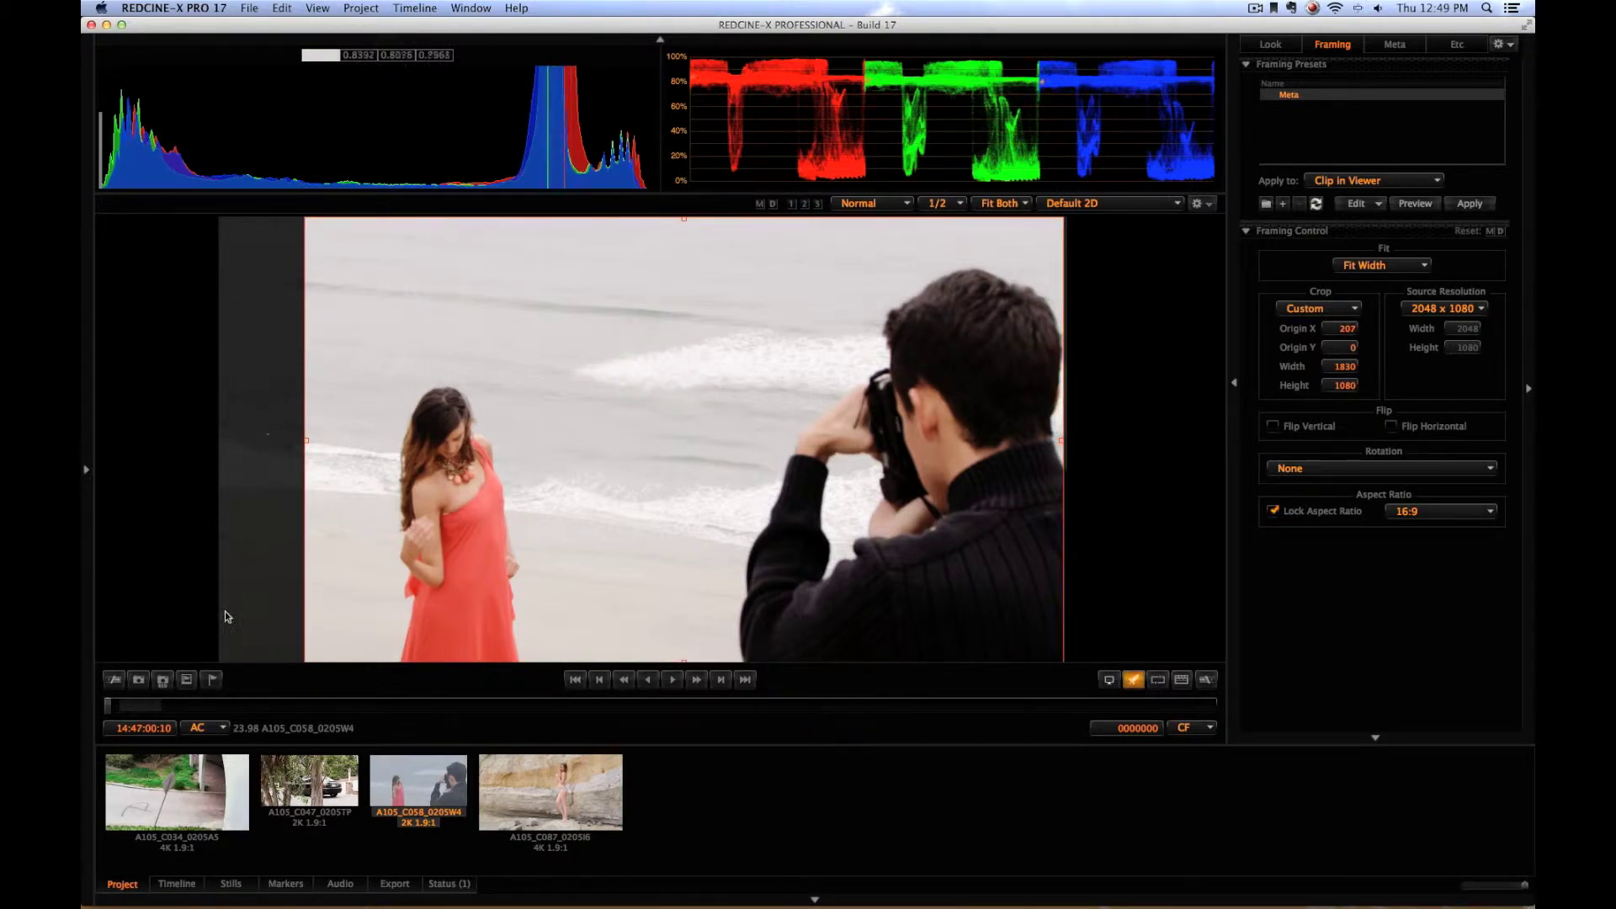
click(404, 730)
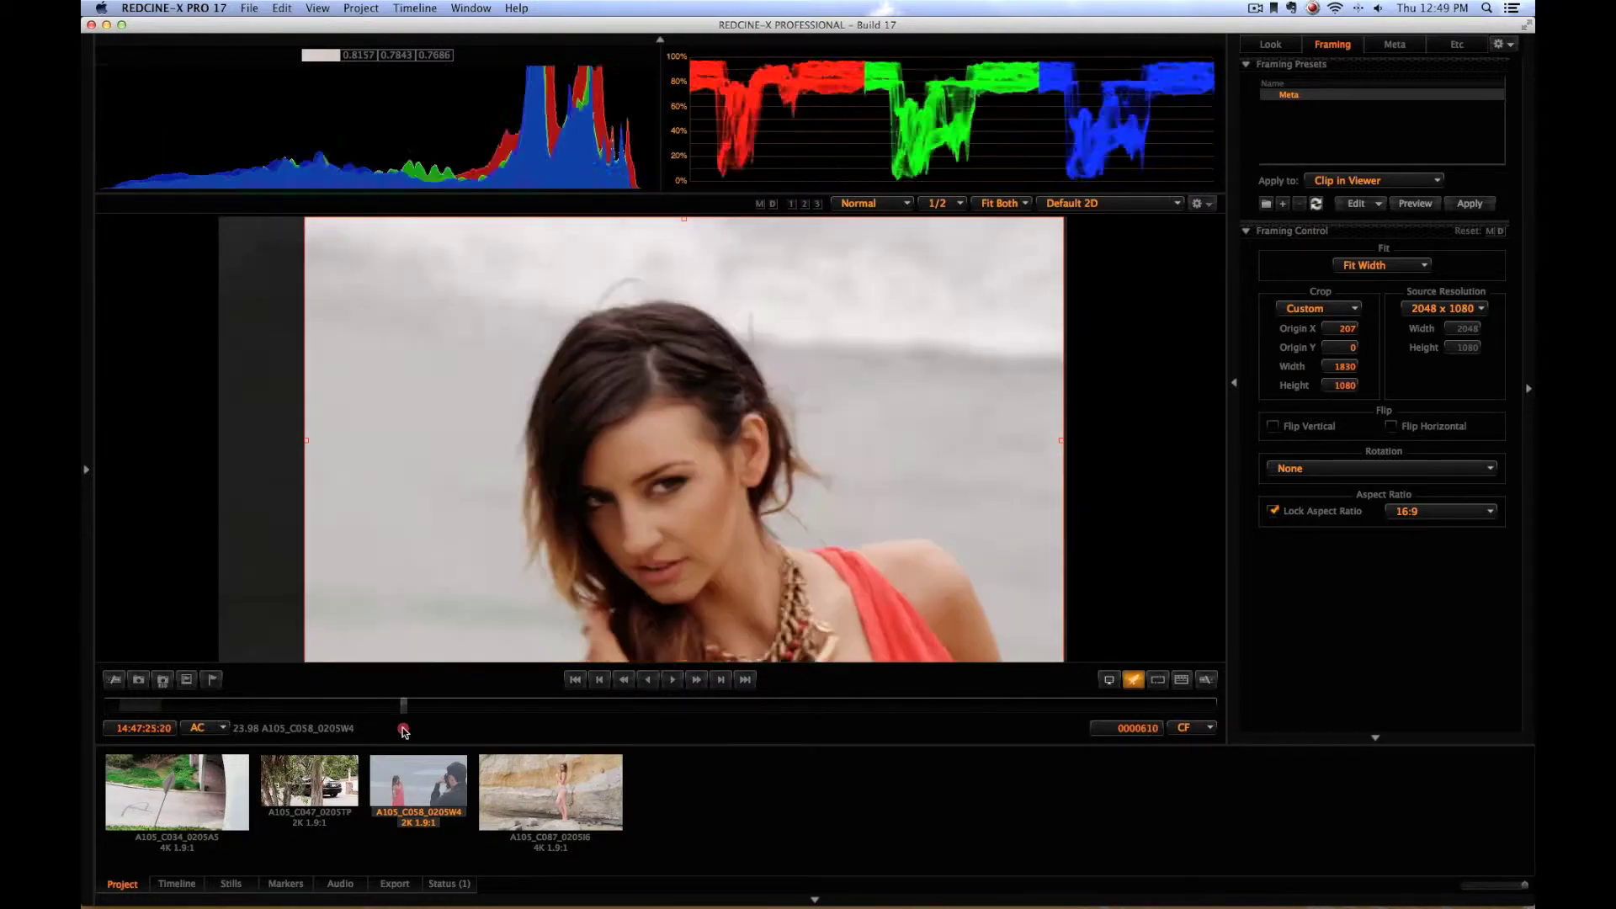
drag(405, 730, 580, 728)
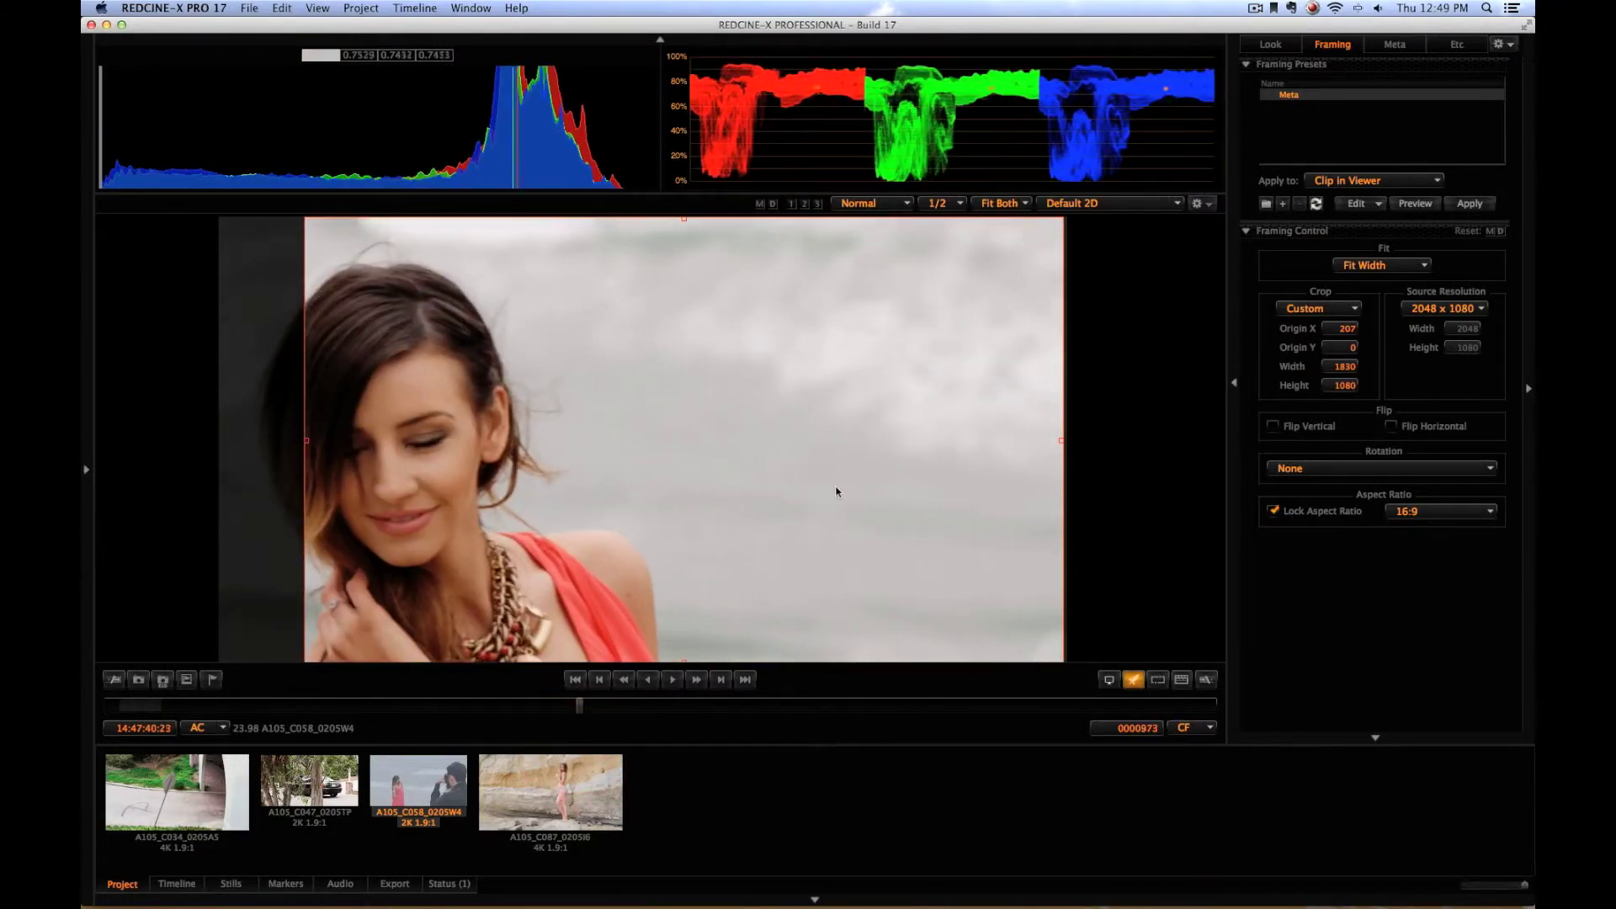
drag(834, 492, 775, 474)
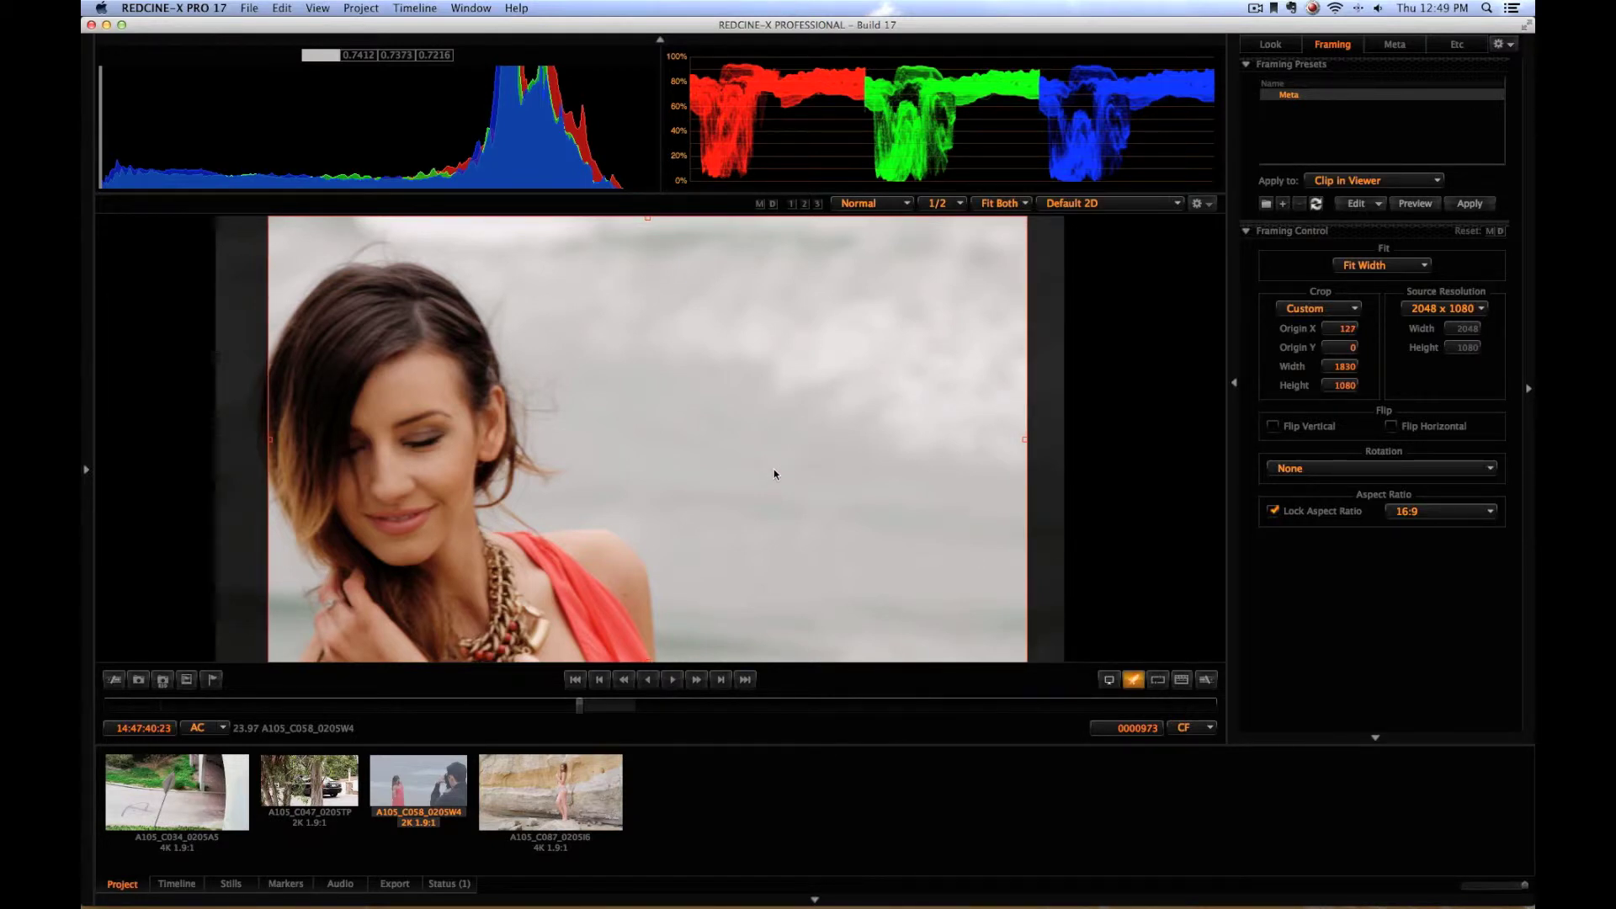
drag(774, 473, 775, 475)
Step: Return to the first frame and save the crop as framing preset '2K to HD'
key(Home)
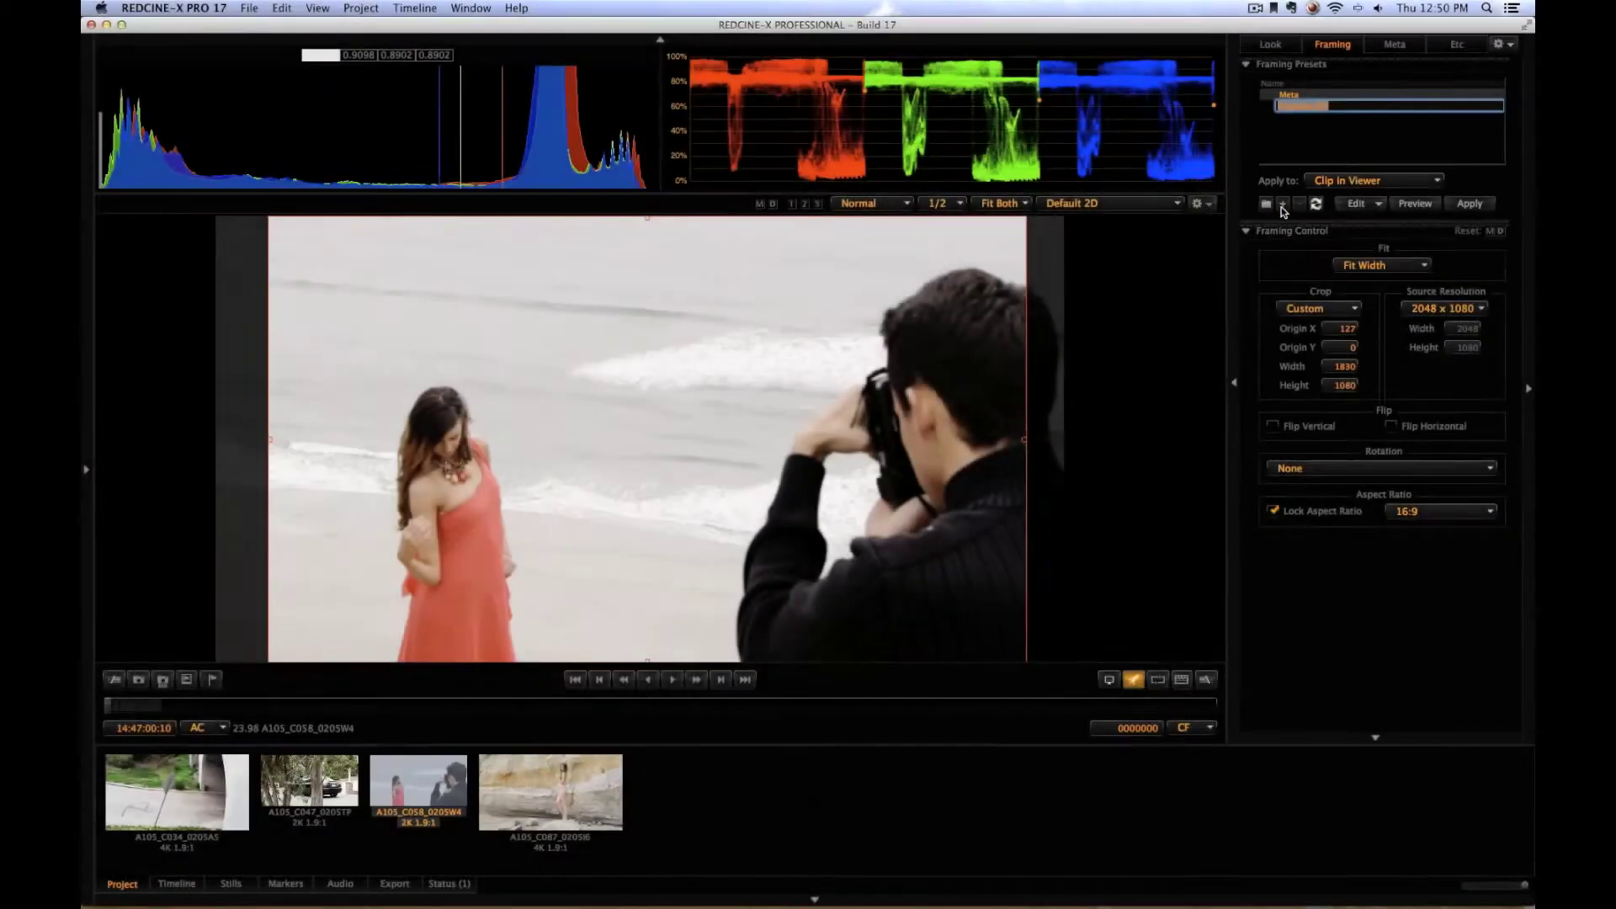
click(1280, 203)
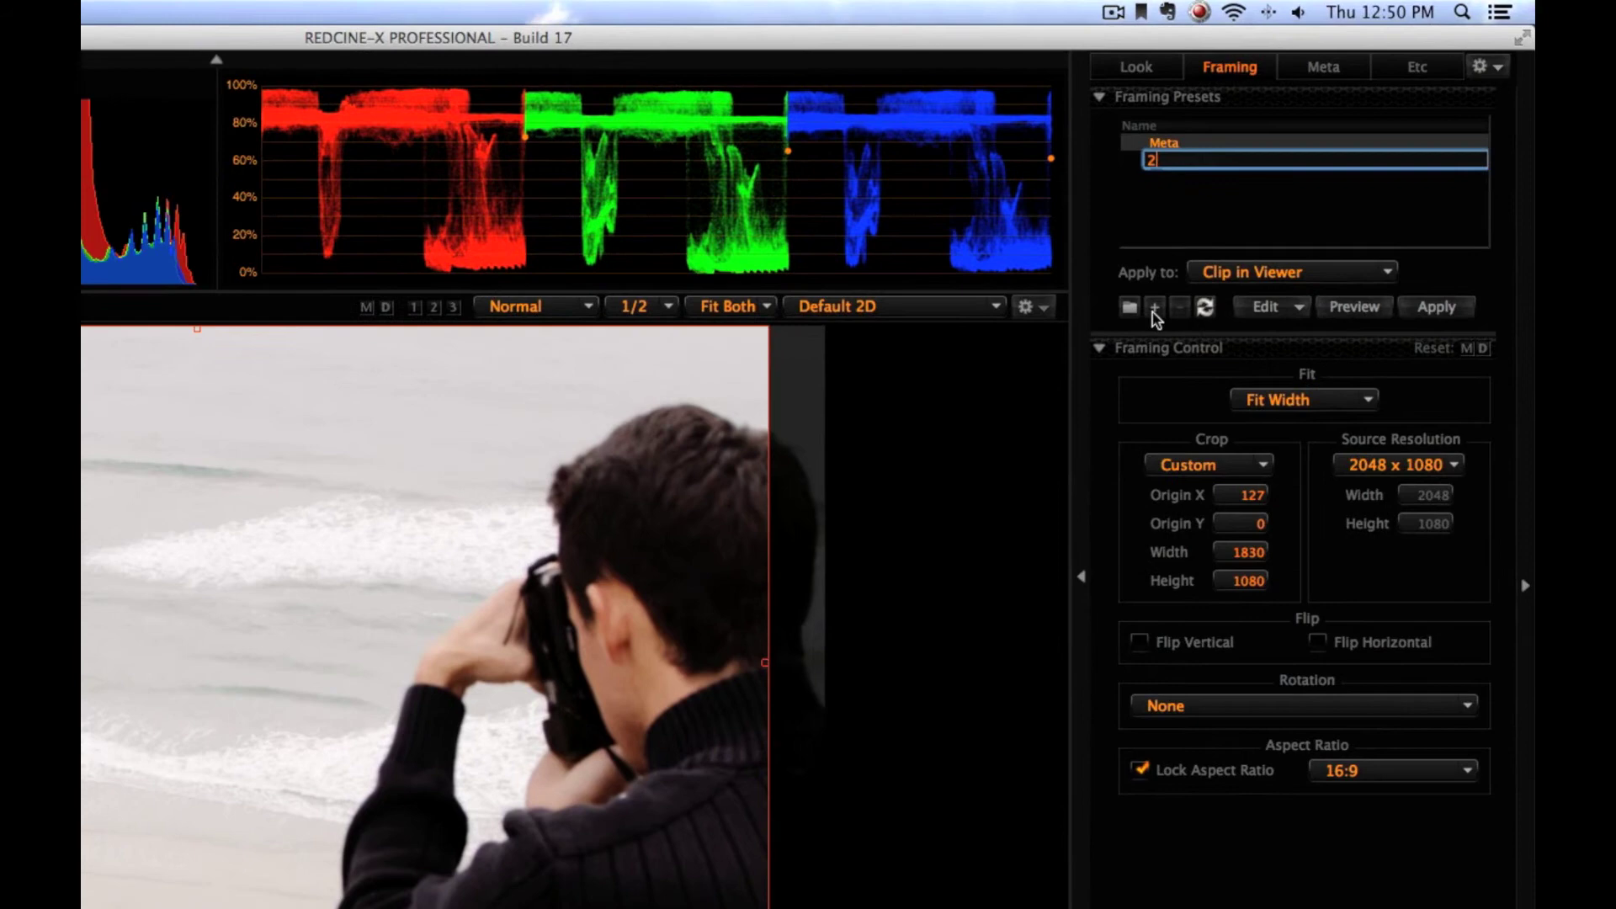
text(2K to HD)
key(Return)
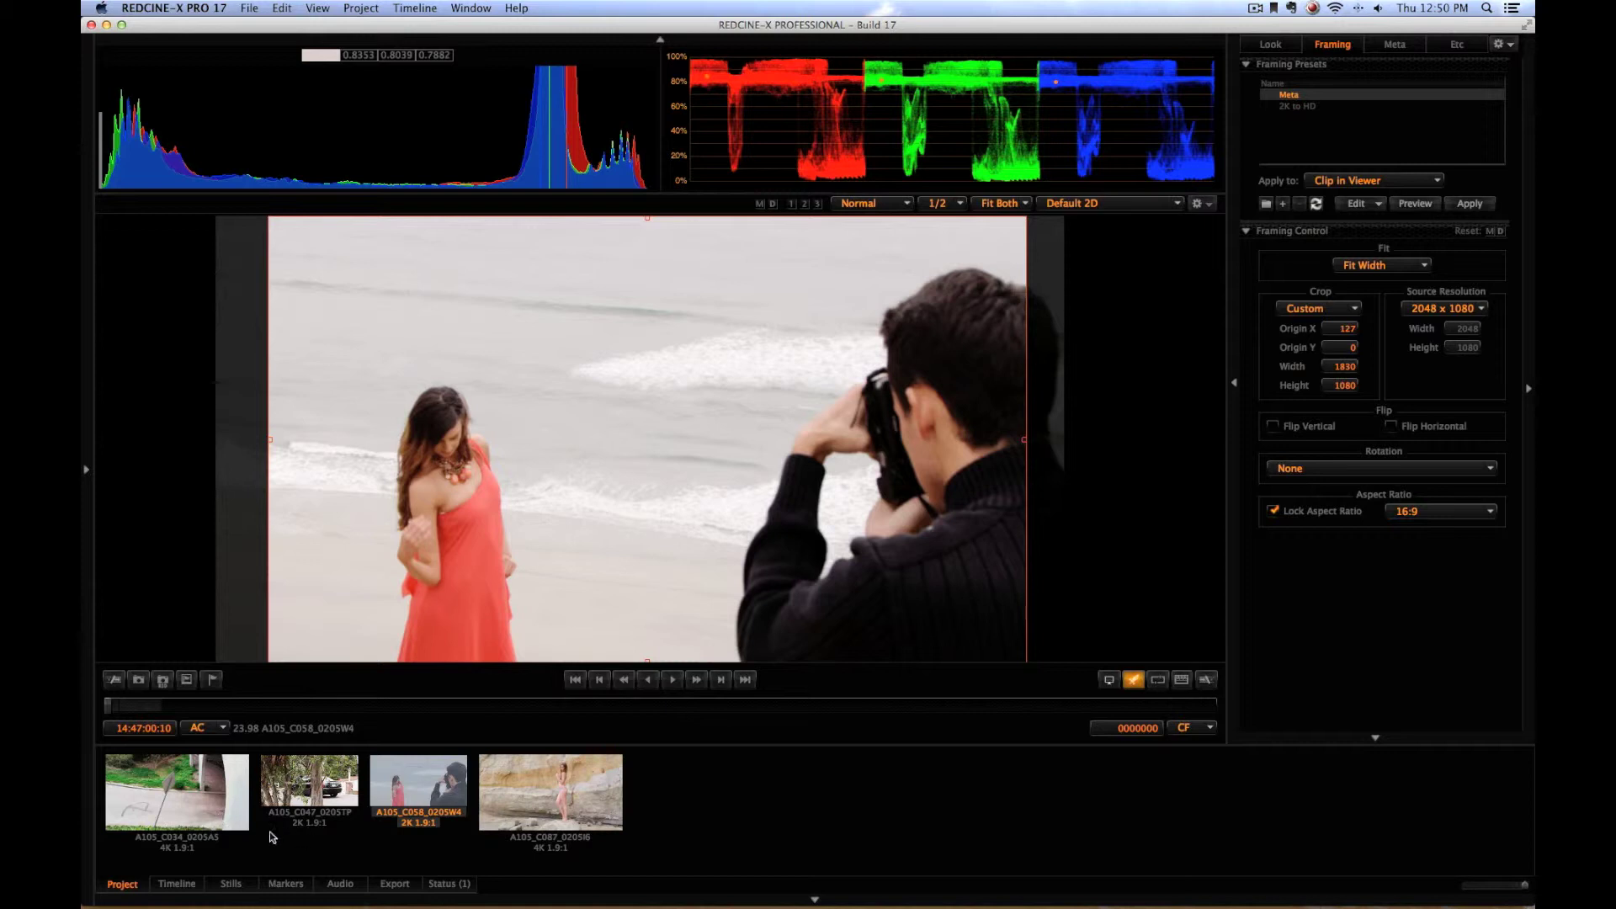
Step: Center-crop the 4K underpass clip at a locked 16:9 ratio, enlarged to full 2160 height
click(205, 804)
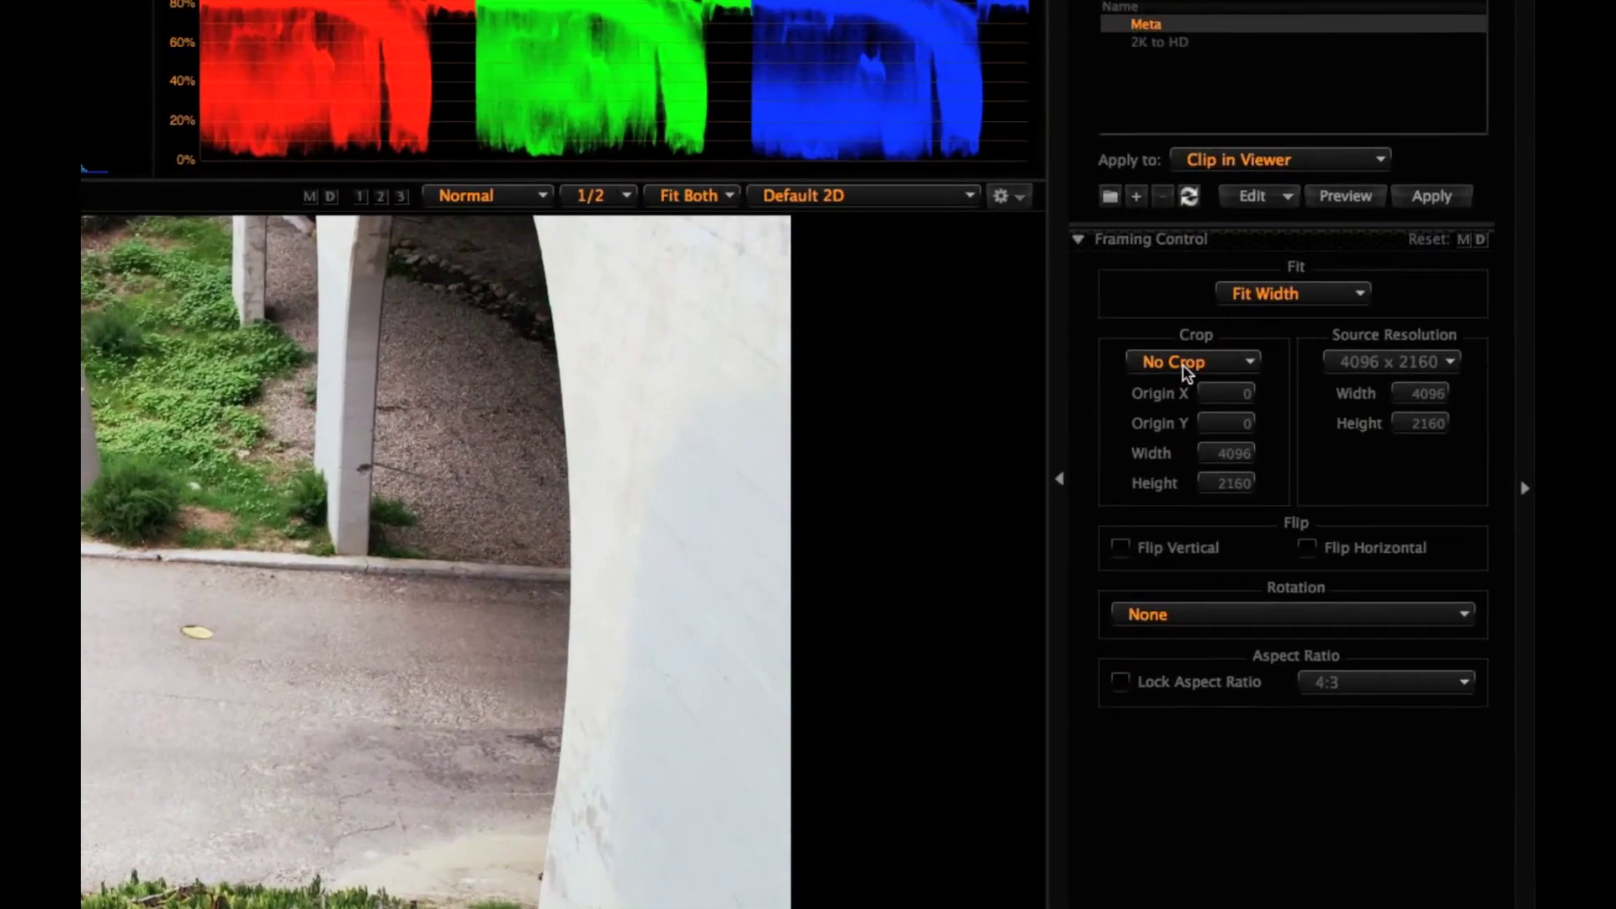
click(1274, 327)
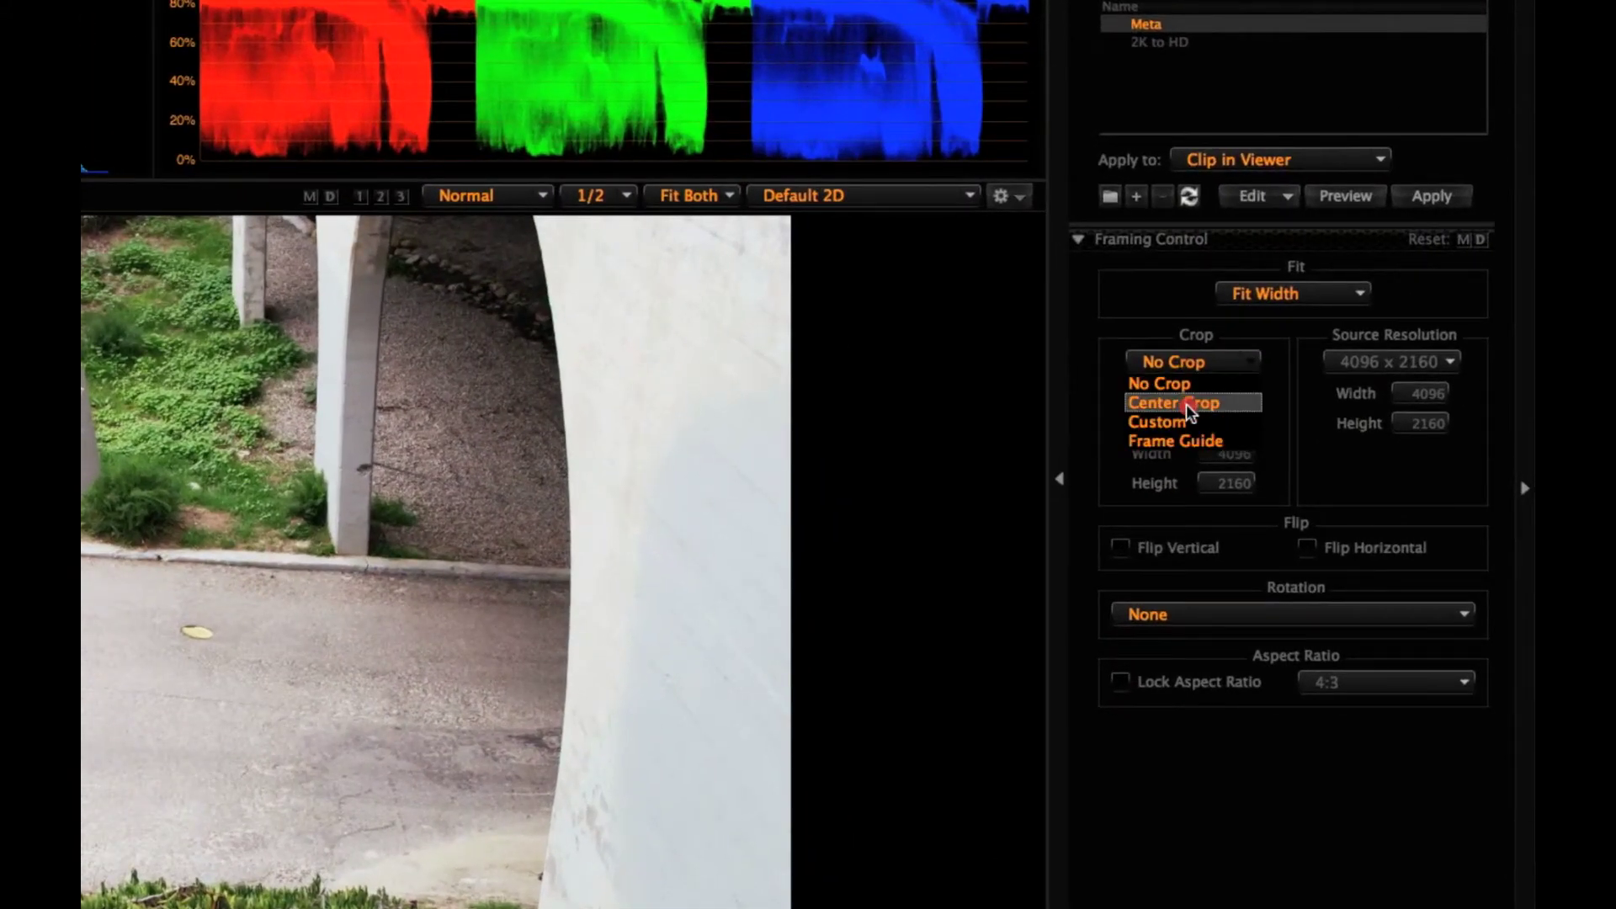
click(1185, 402)
click(1128, 680)
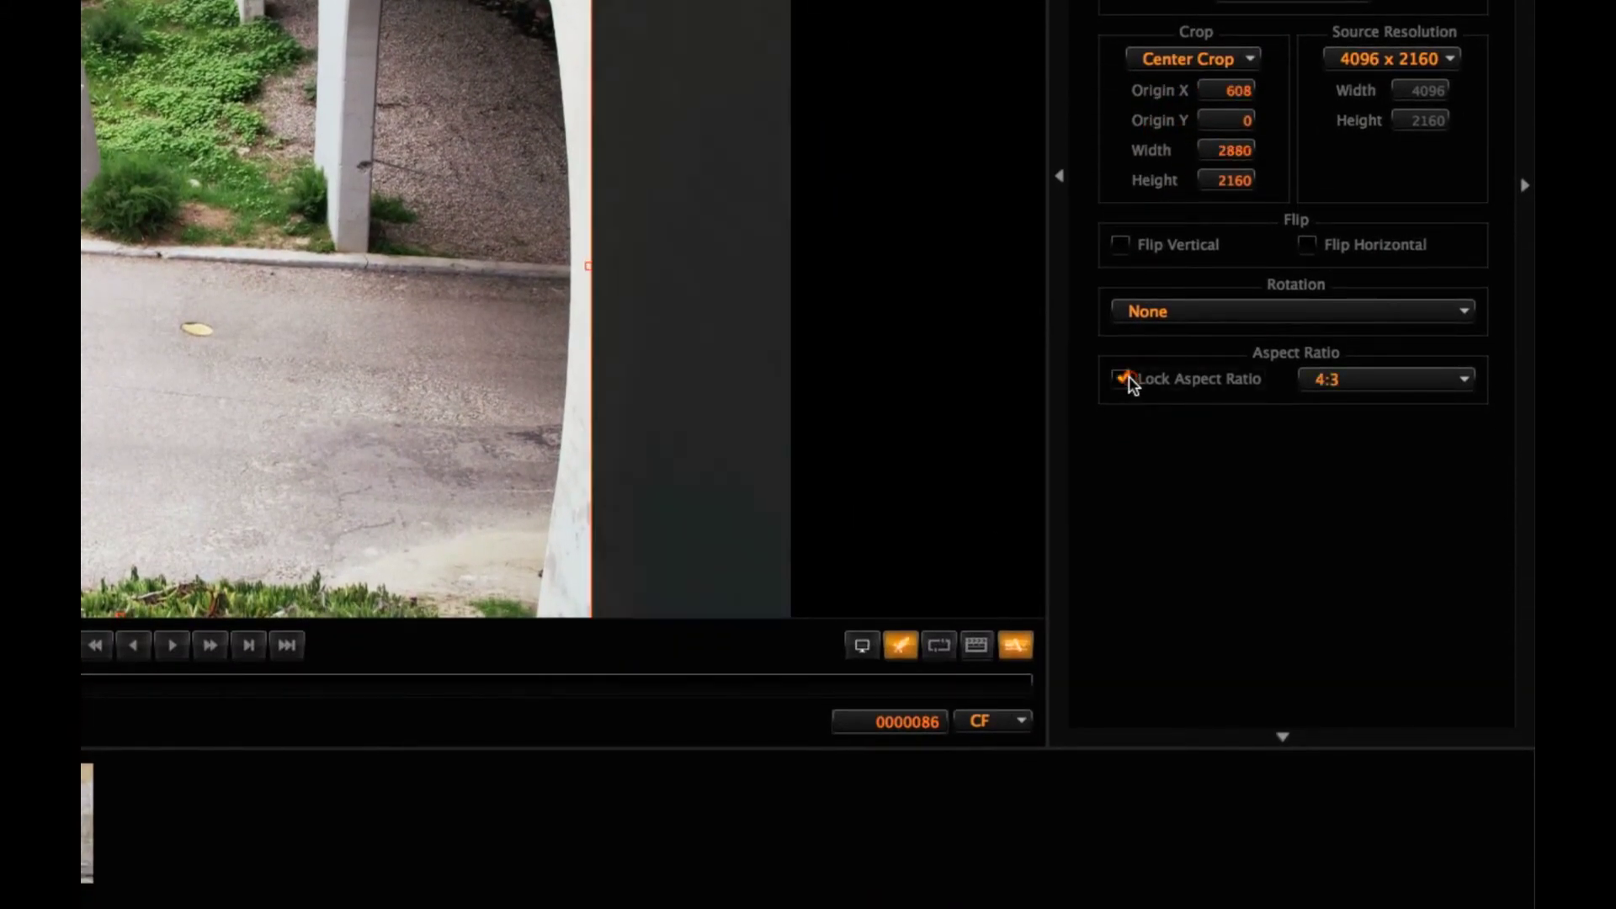
click(1376, 386)
click(1376, 454)
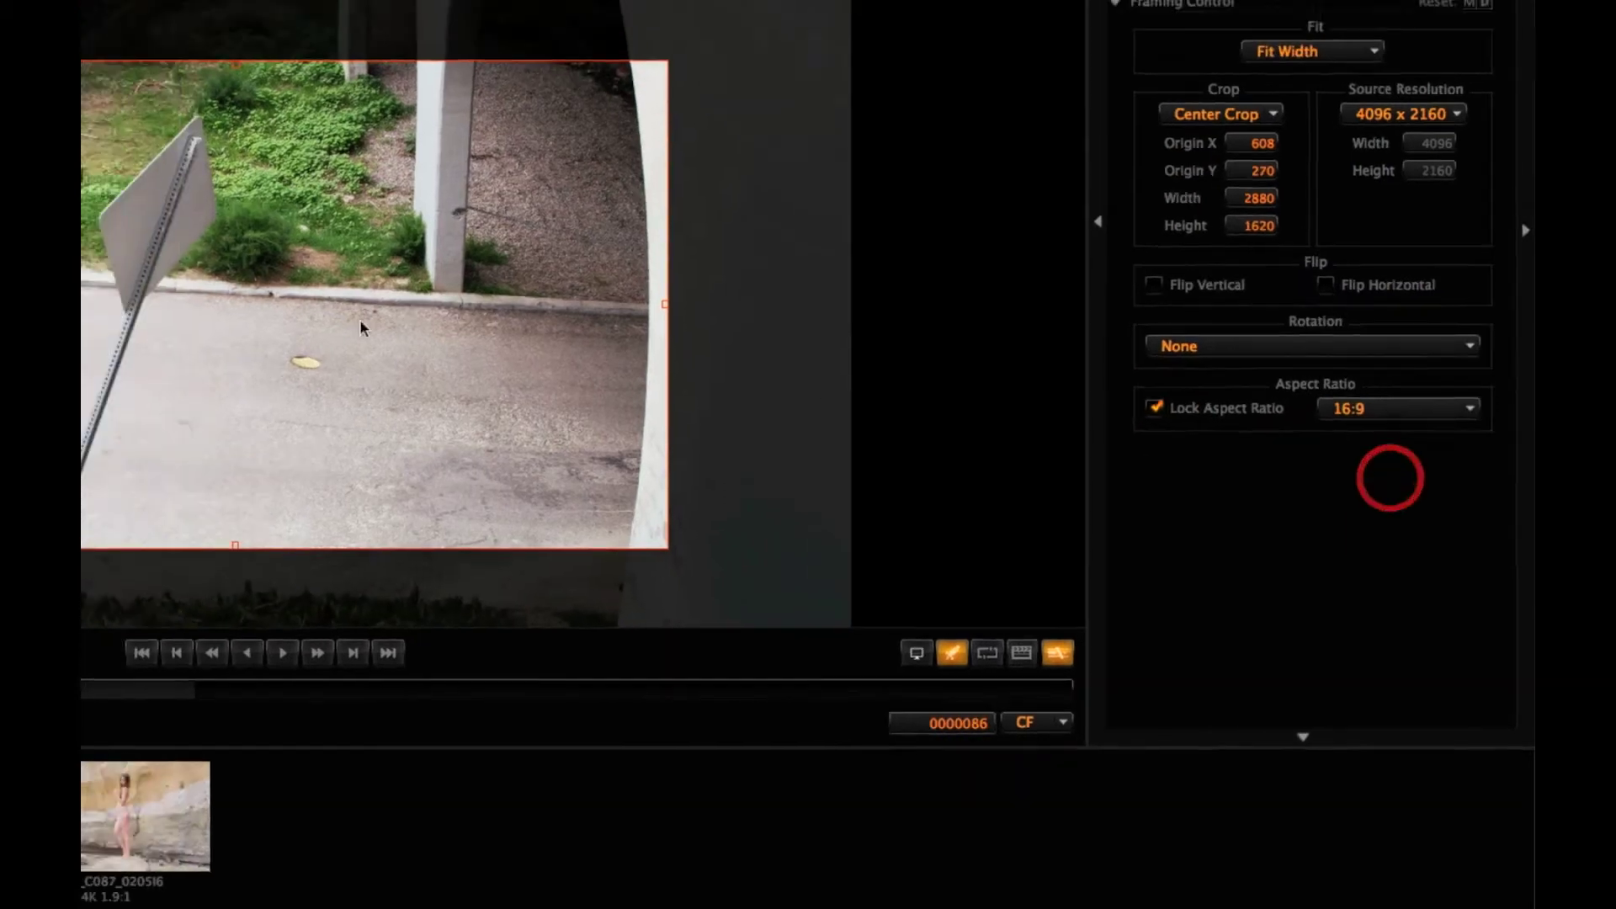
drag(321, 438, 188, 451)
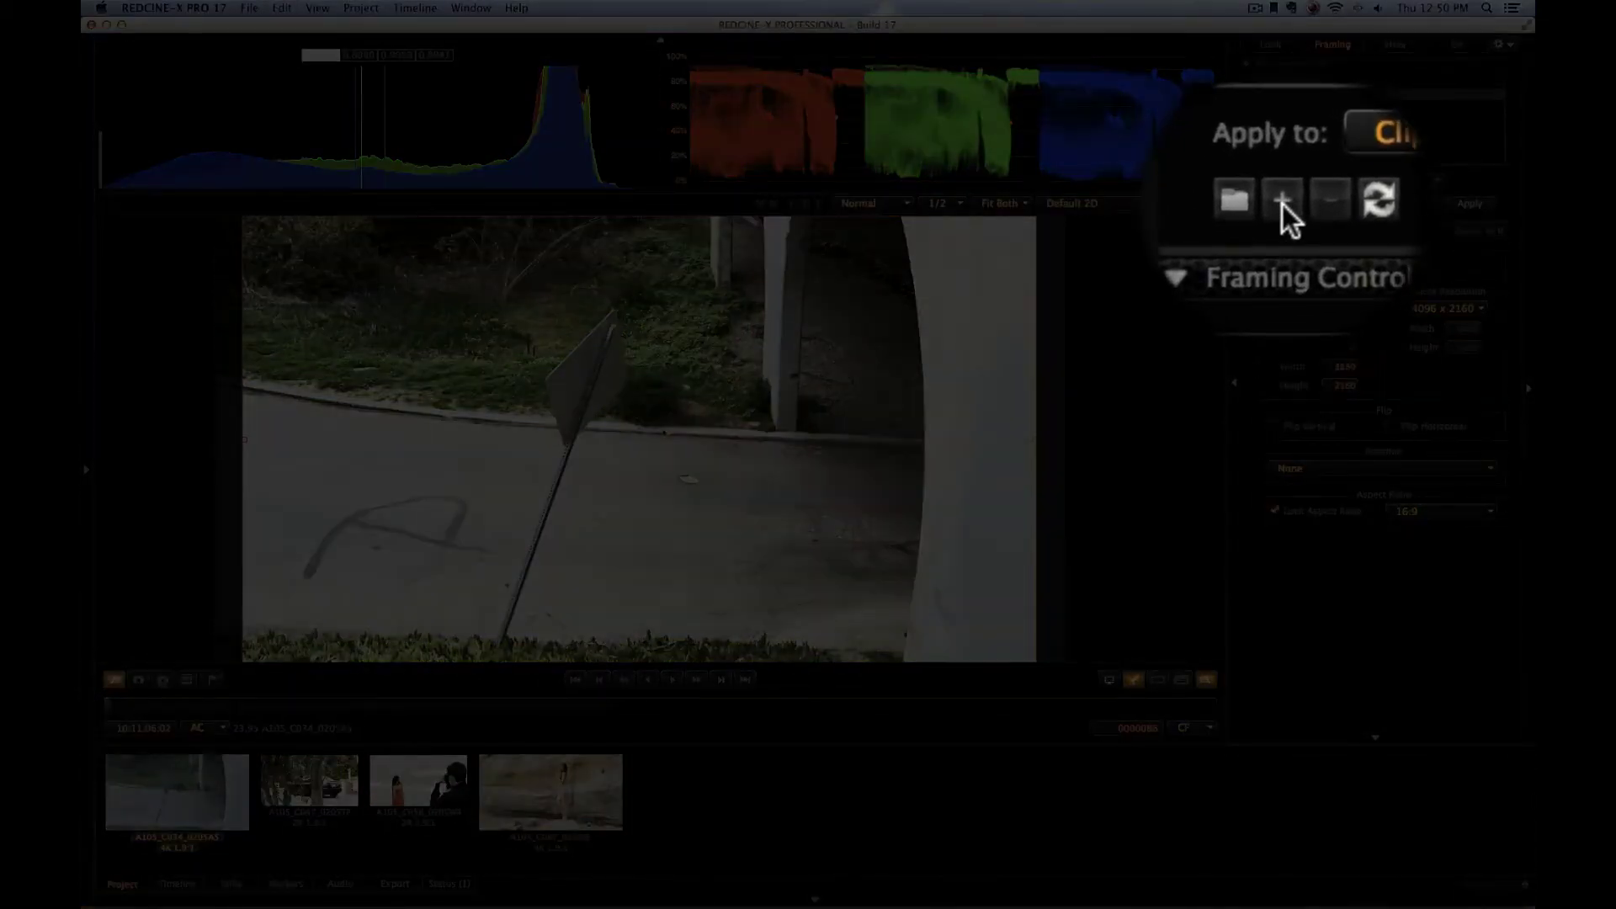
Step: Save the 3830 x 2160 crop as framing preset '4K to HD'
click(1283, 204)
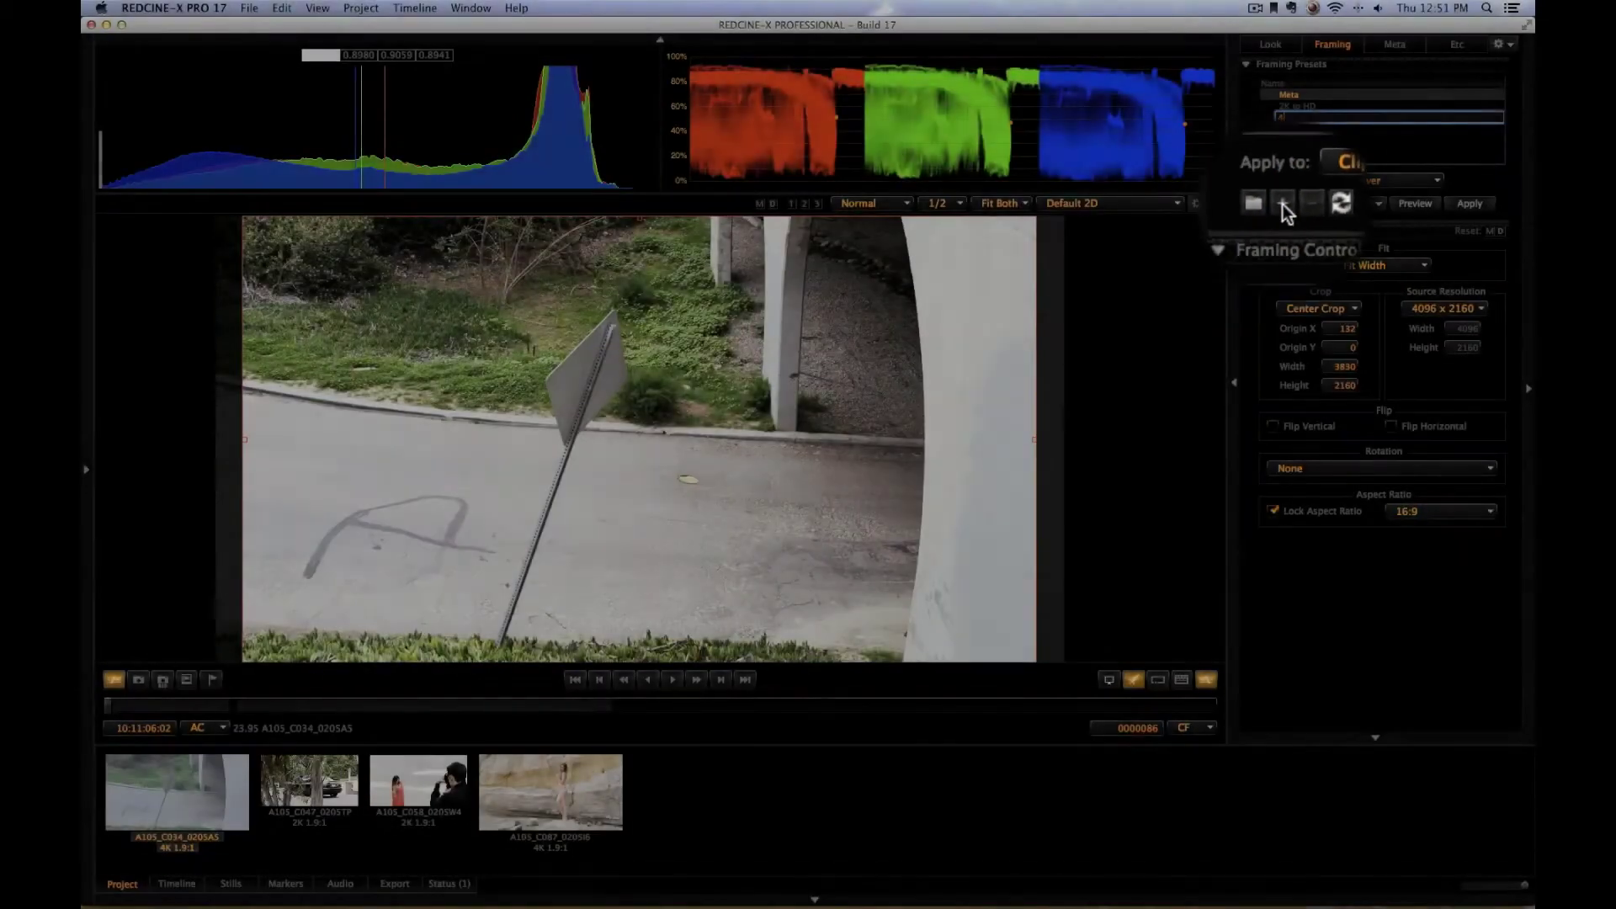
text(4K to HD)
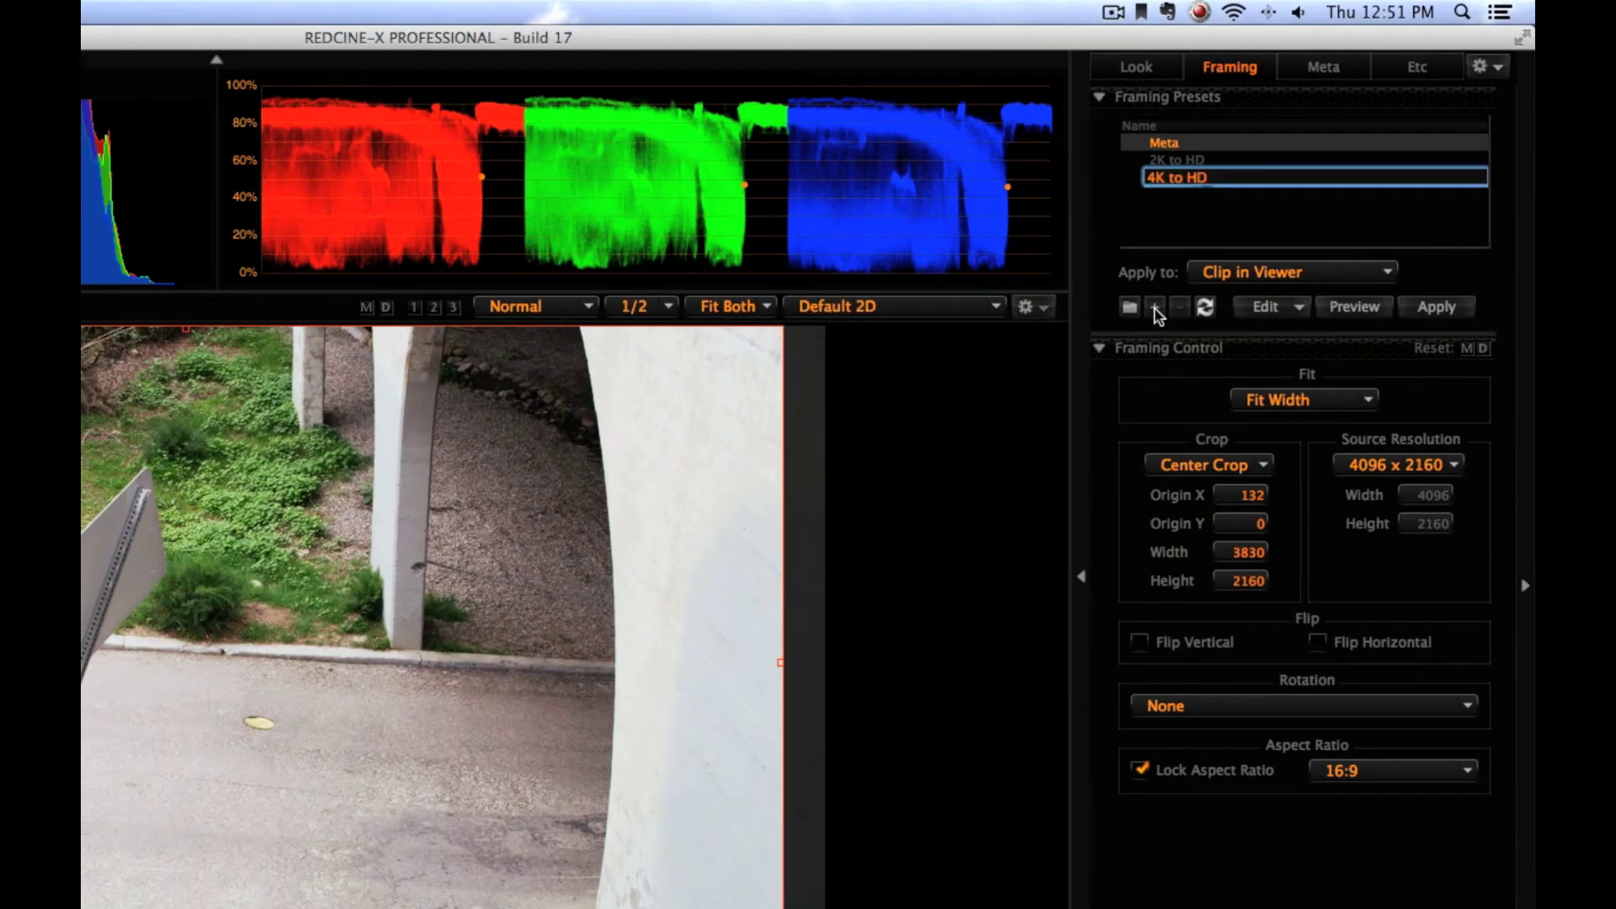
key(Return)
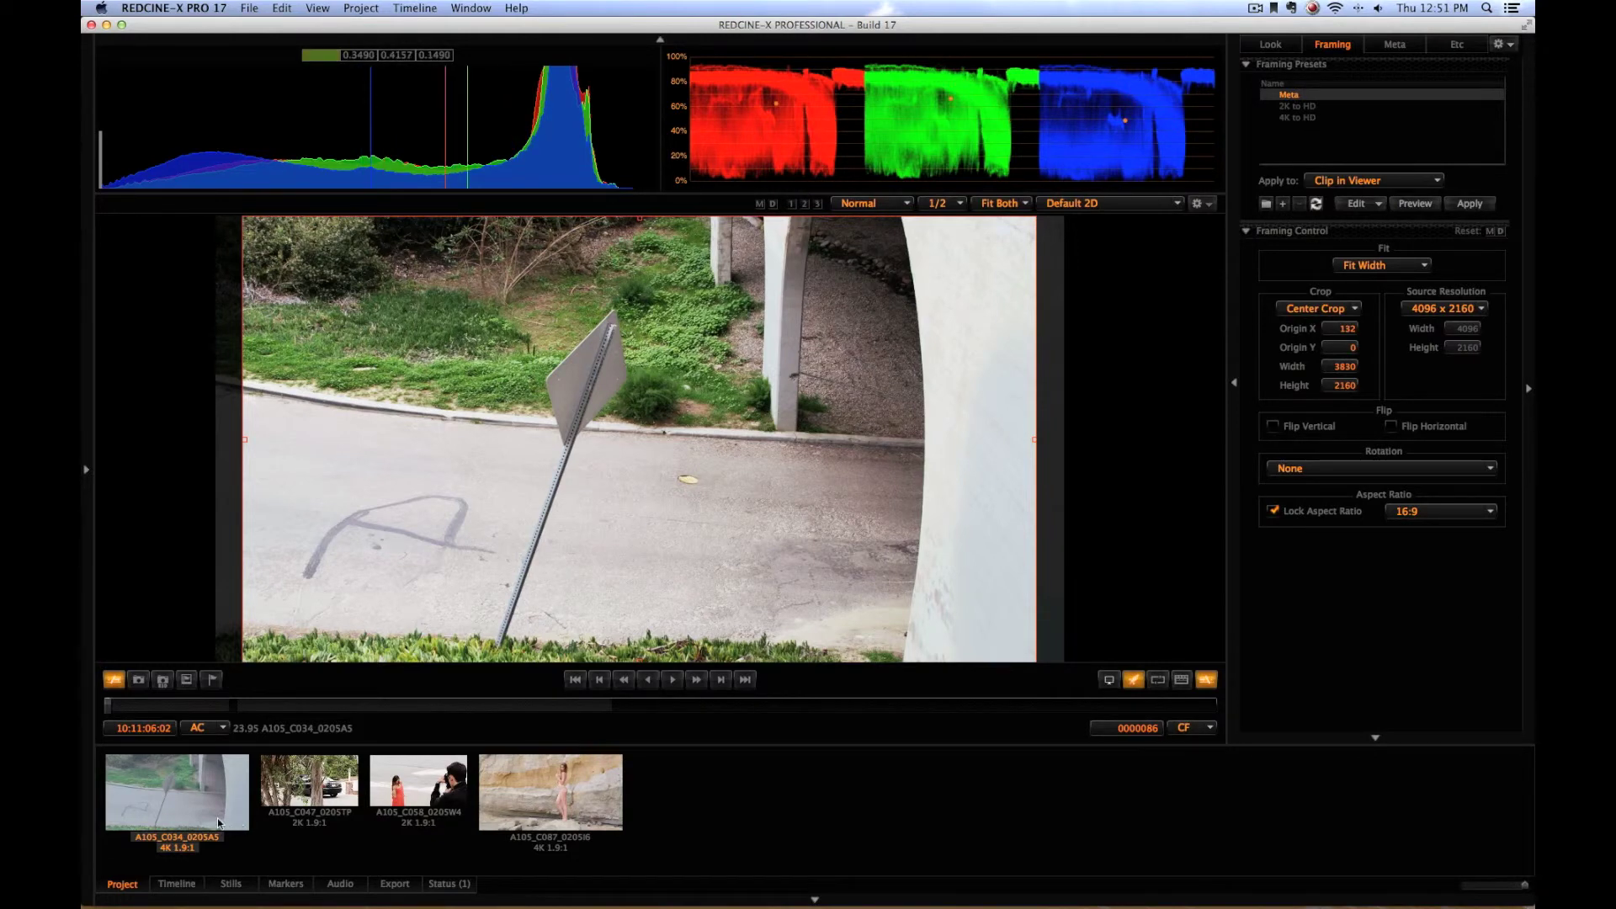
Step: Apply the 2K to HD preset to the tree-and-car clip and 4K to HD to the cliff clip
click(318, 800)
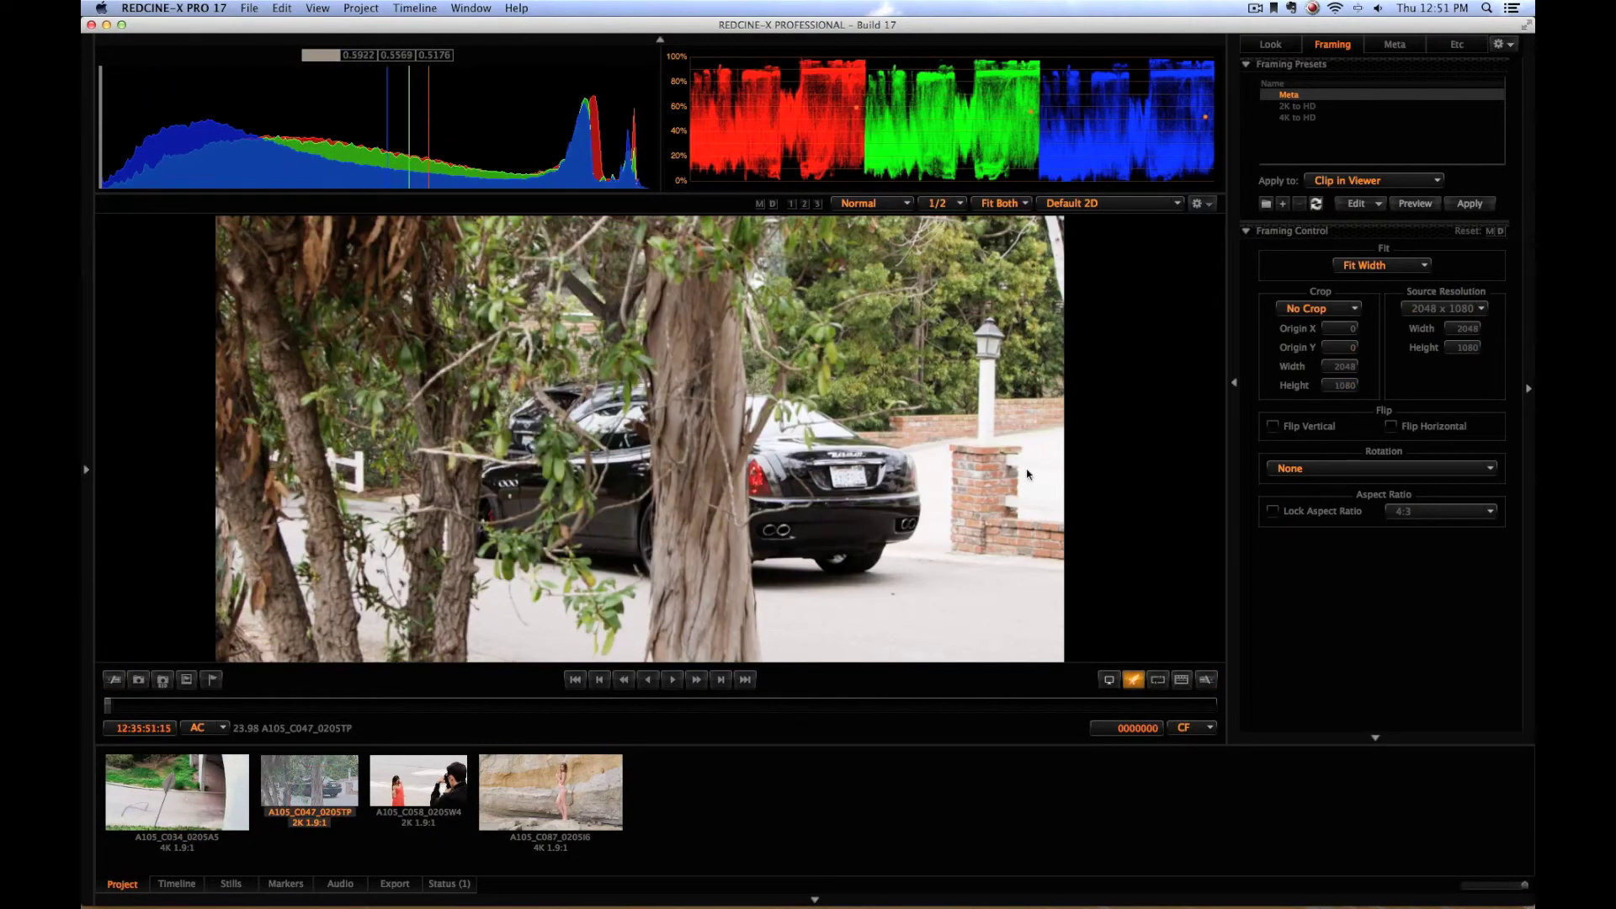
click(1297, 107)
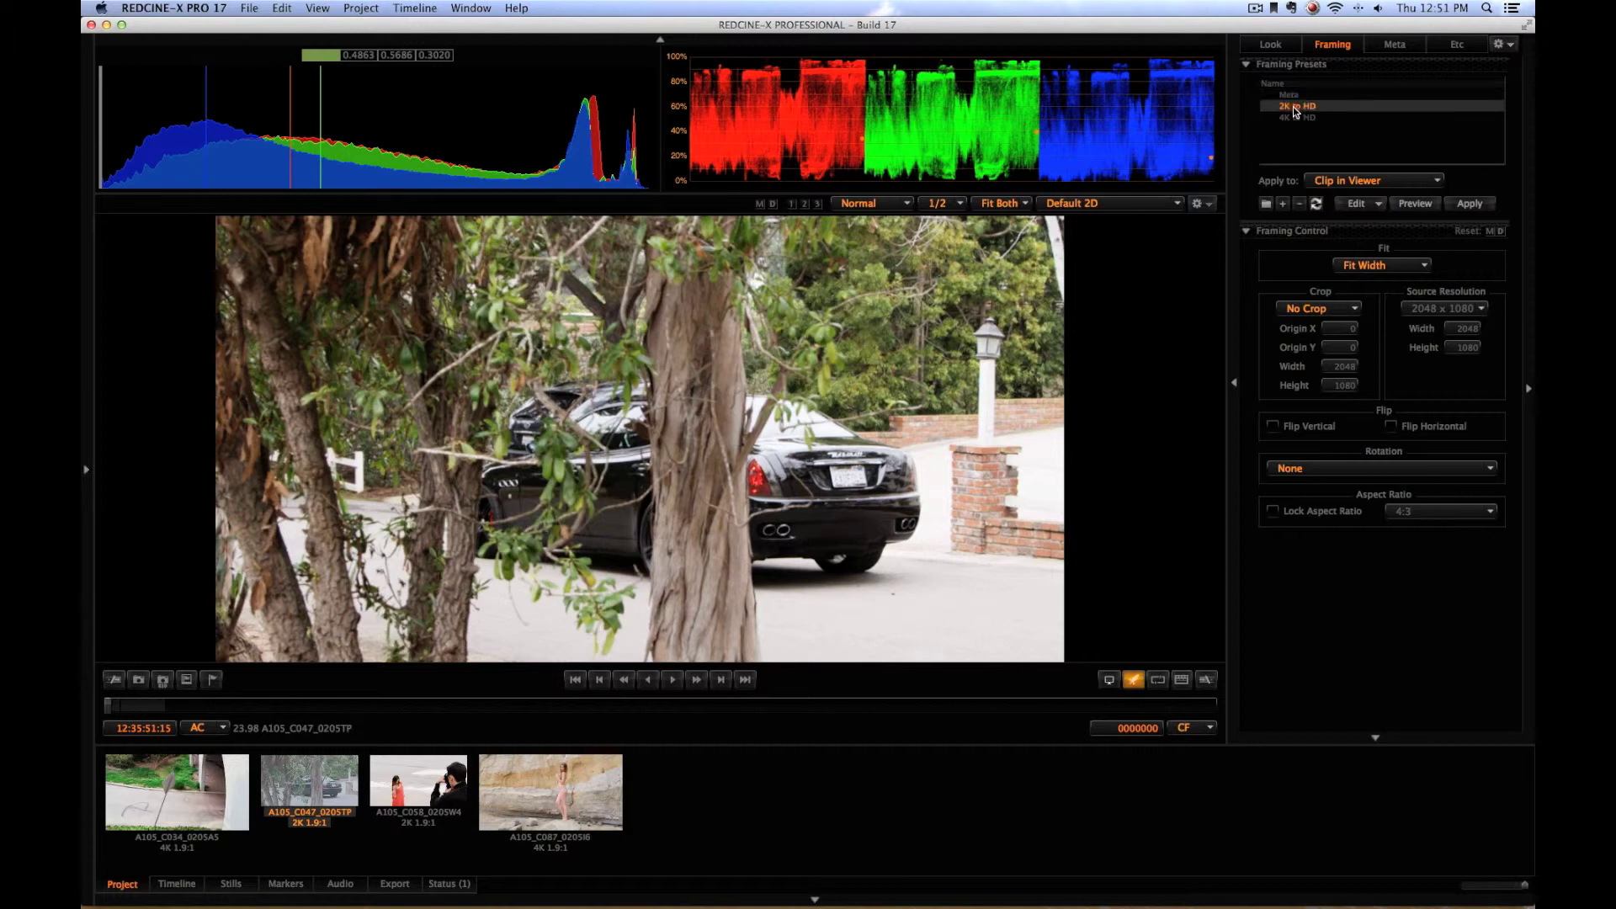
click(1482, 207)
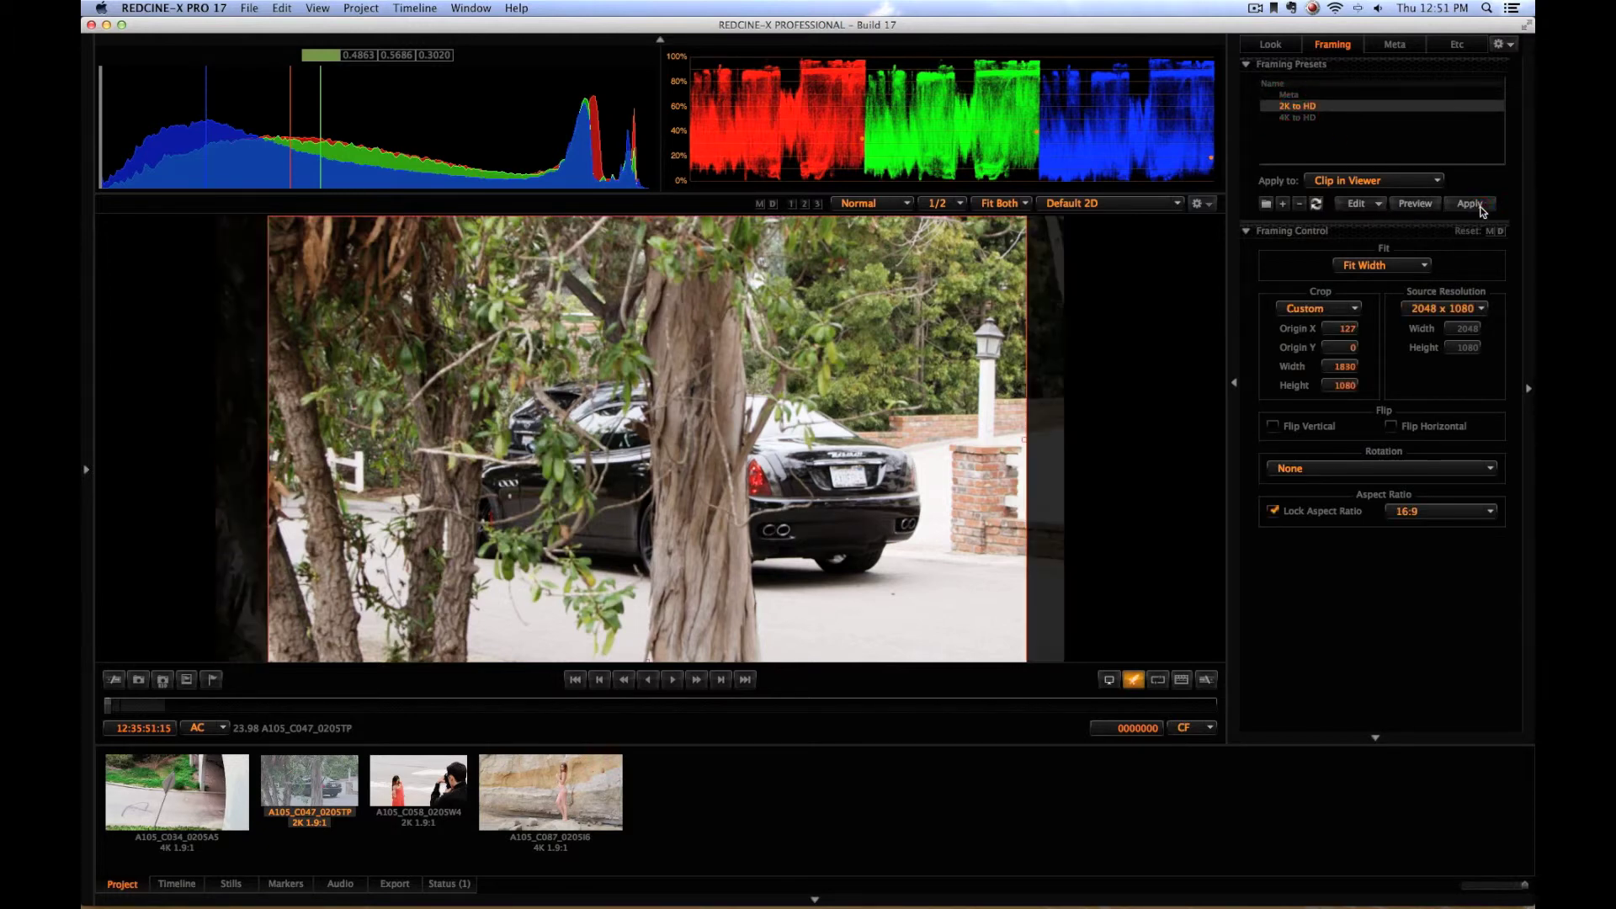
click(581, 851)
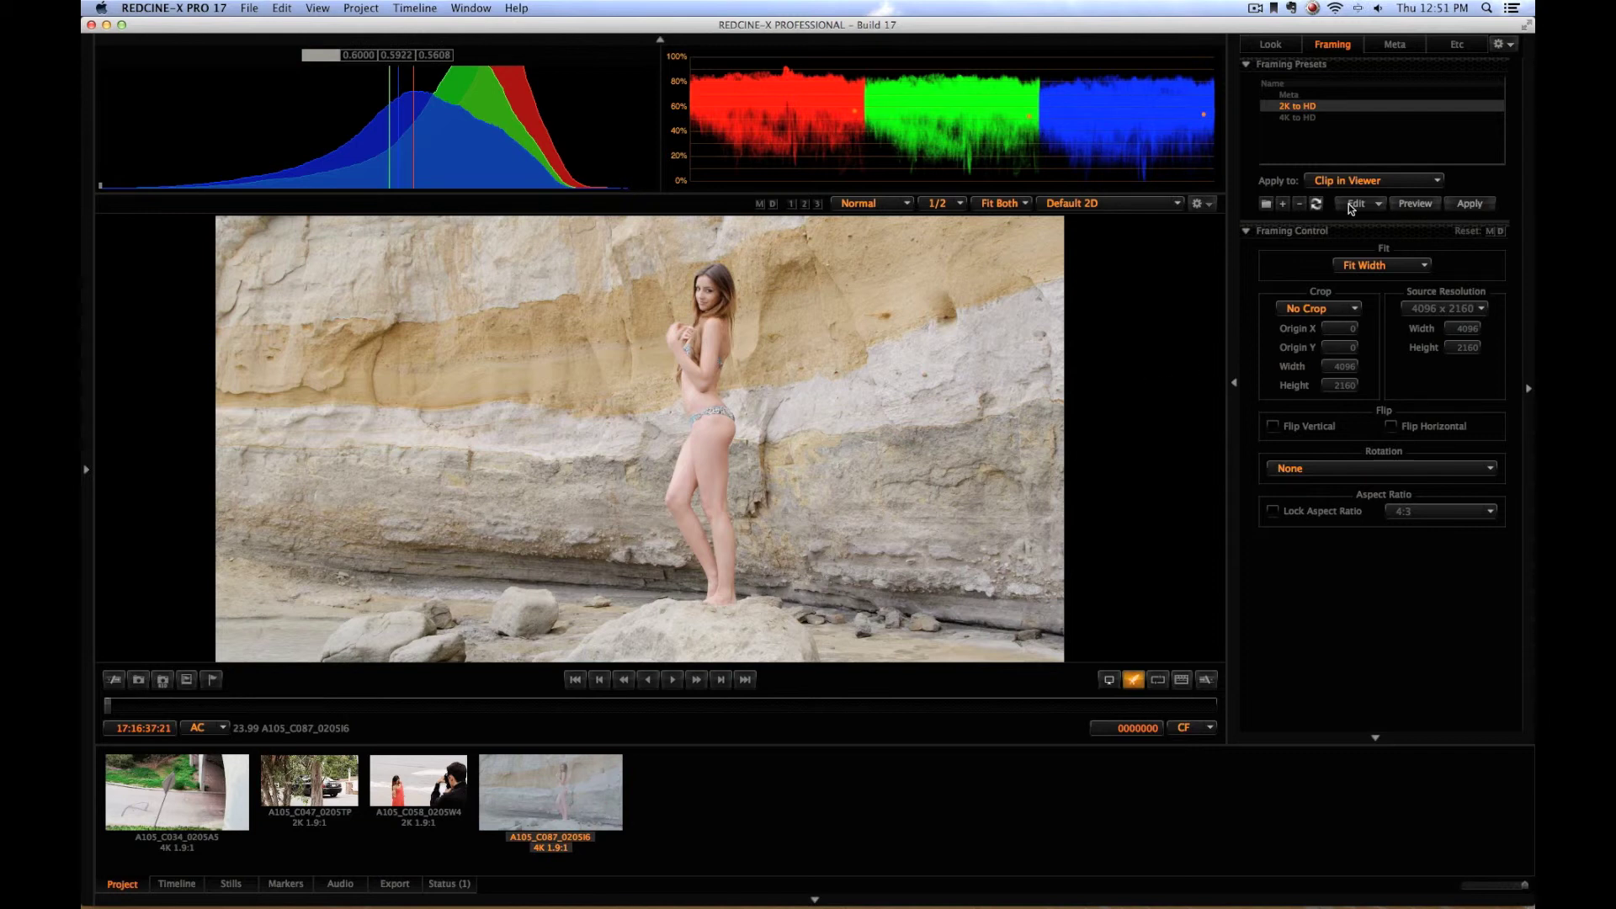
click(1313, 120)
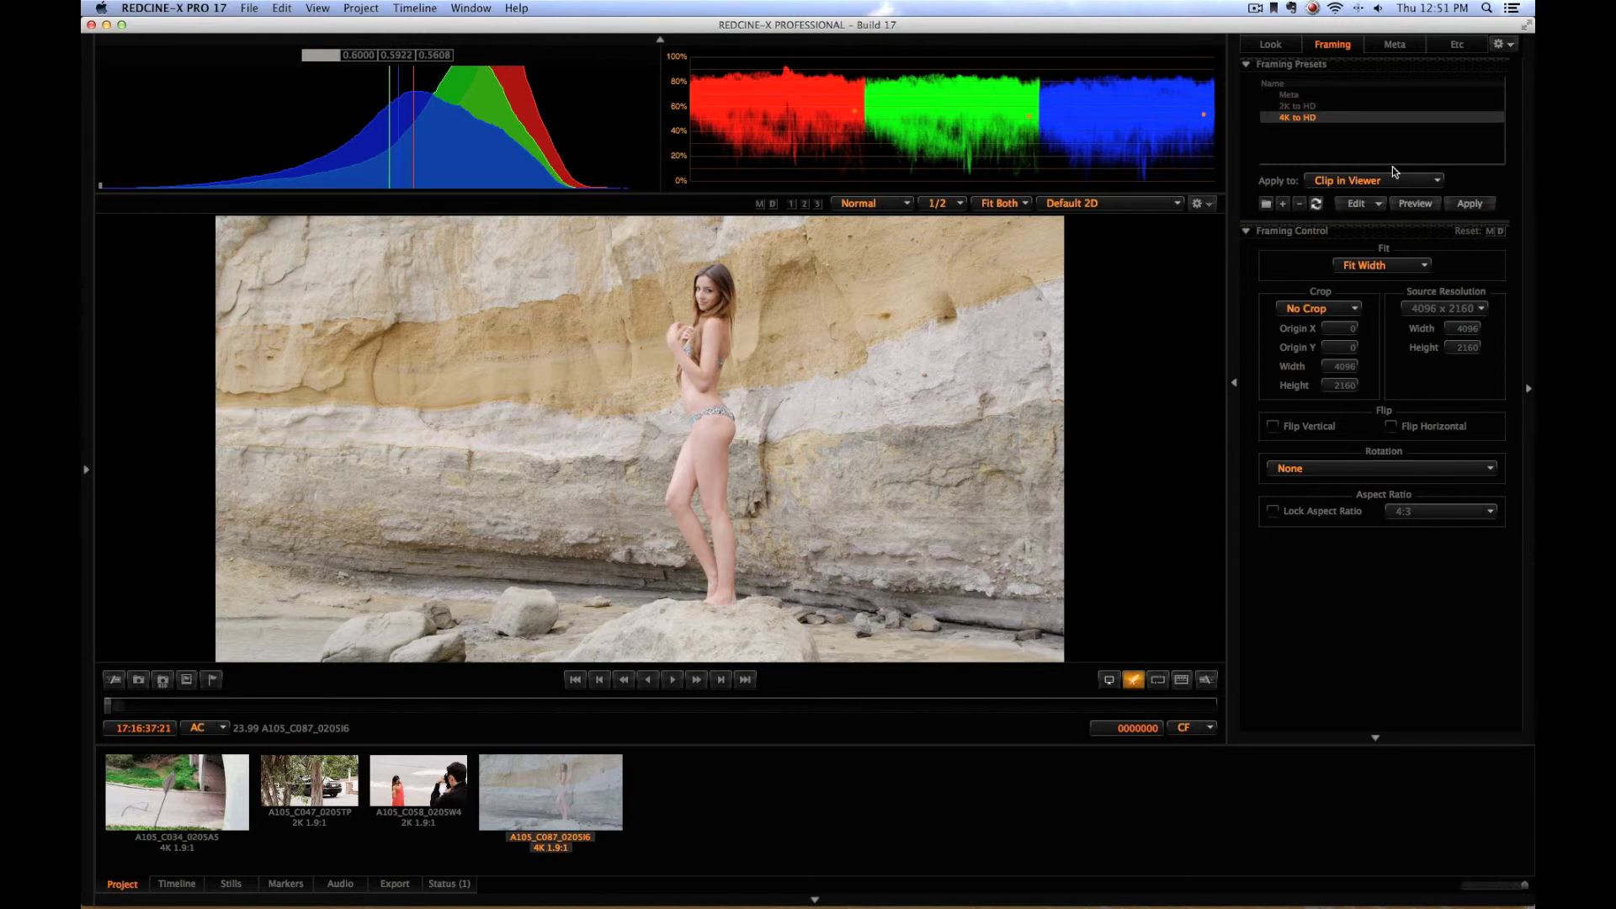
click(1475, 204)
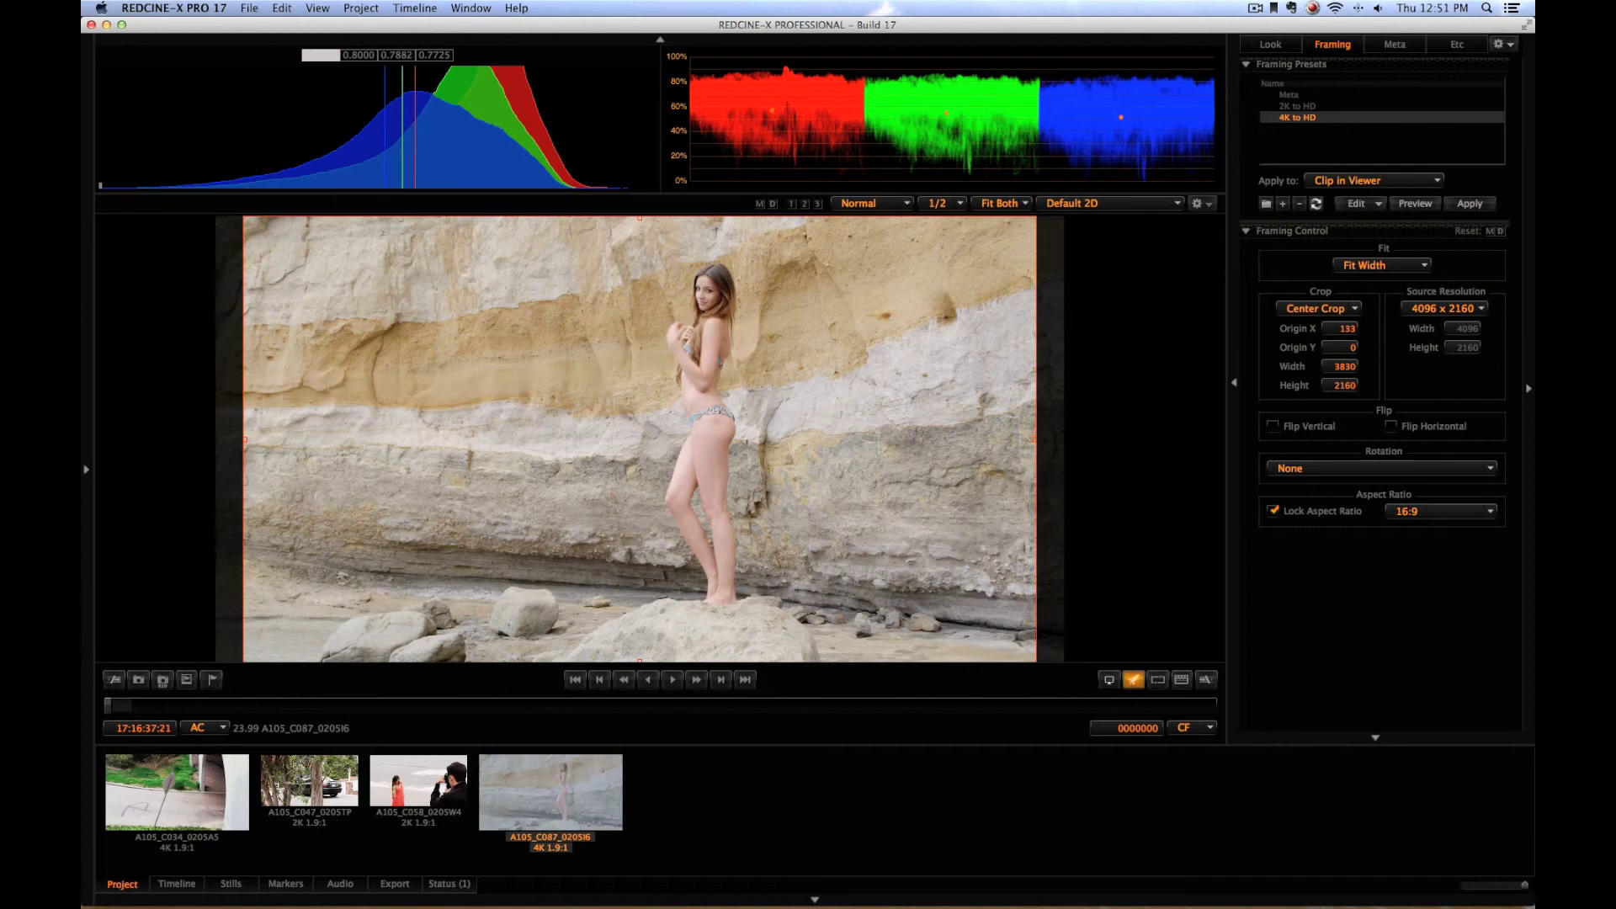
Step: Check the cliff clip's framing and select all four clips in the project
drag(270, 706, 112, 708)
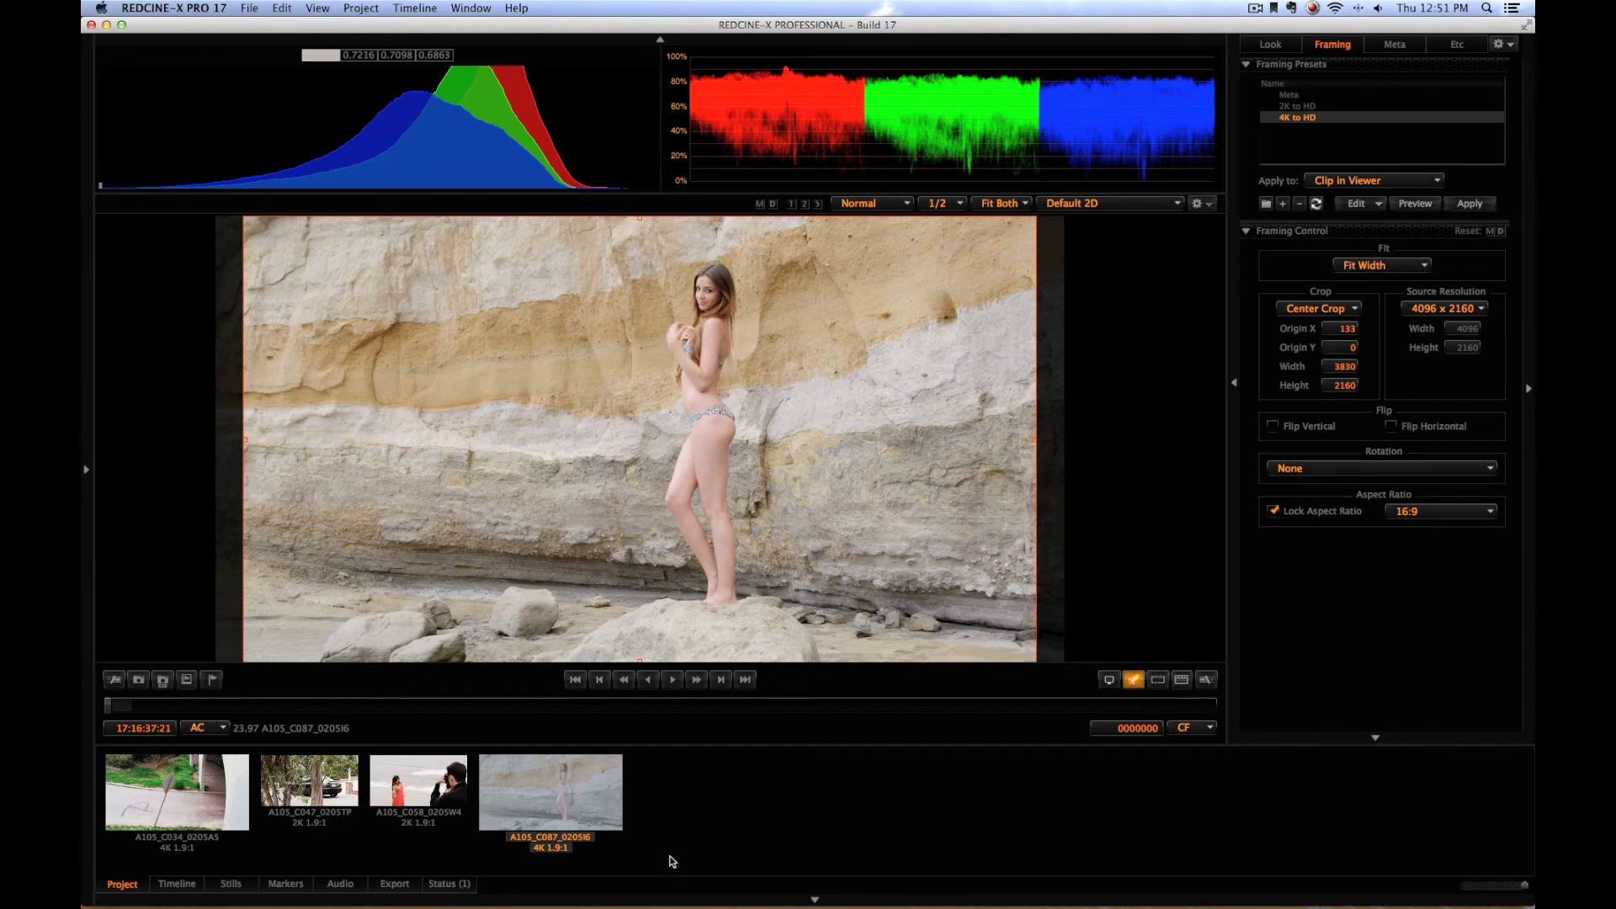
drag(753, 846, 99, 751)
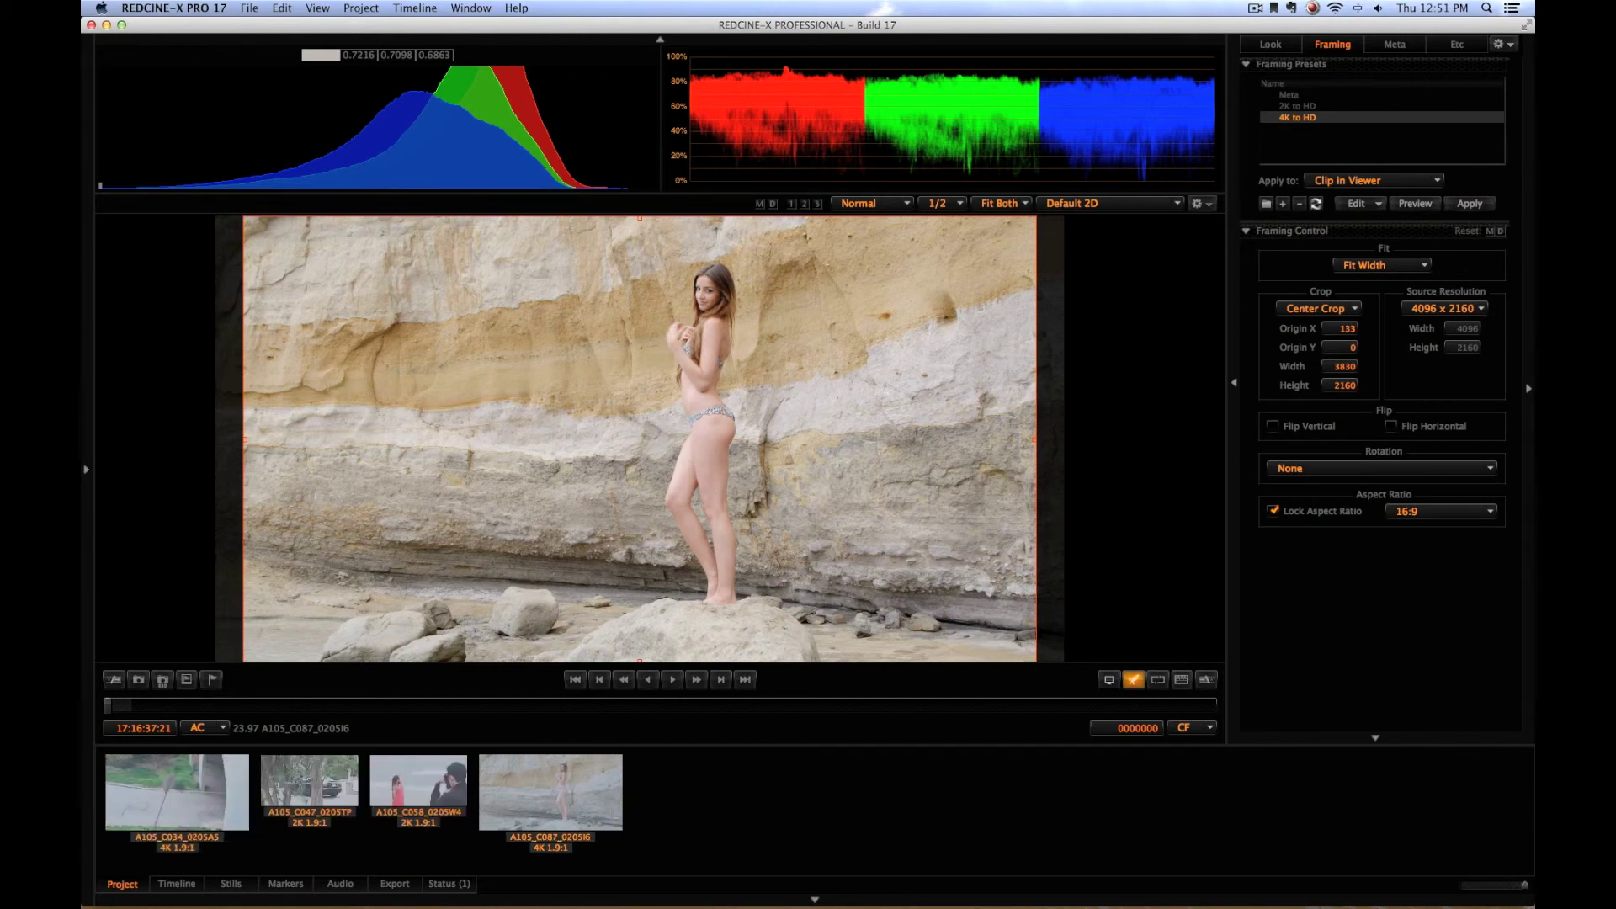
click(249, 7)
Step: Open the project Export dialog with Cmd+E, showing QuickTime output at 1920 x 1080
key(super+e)
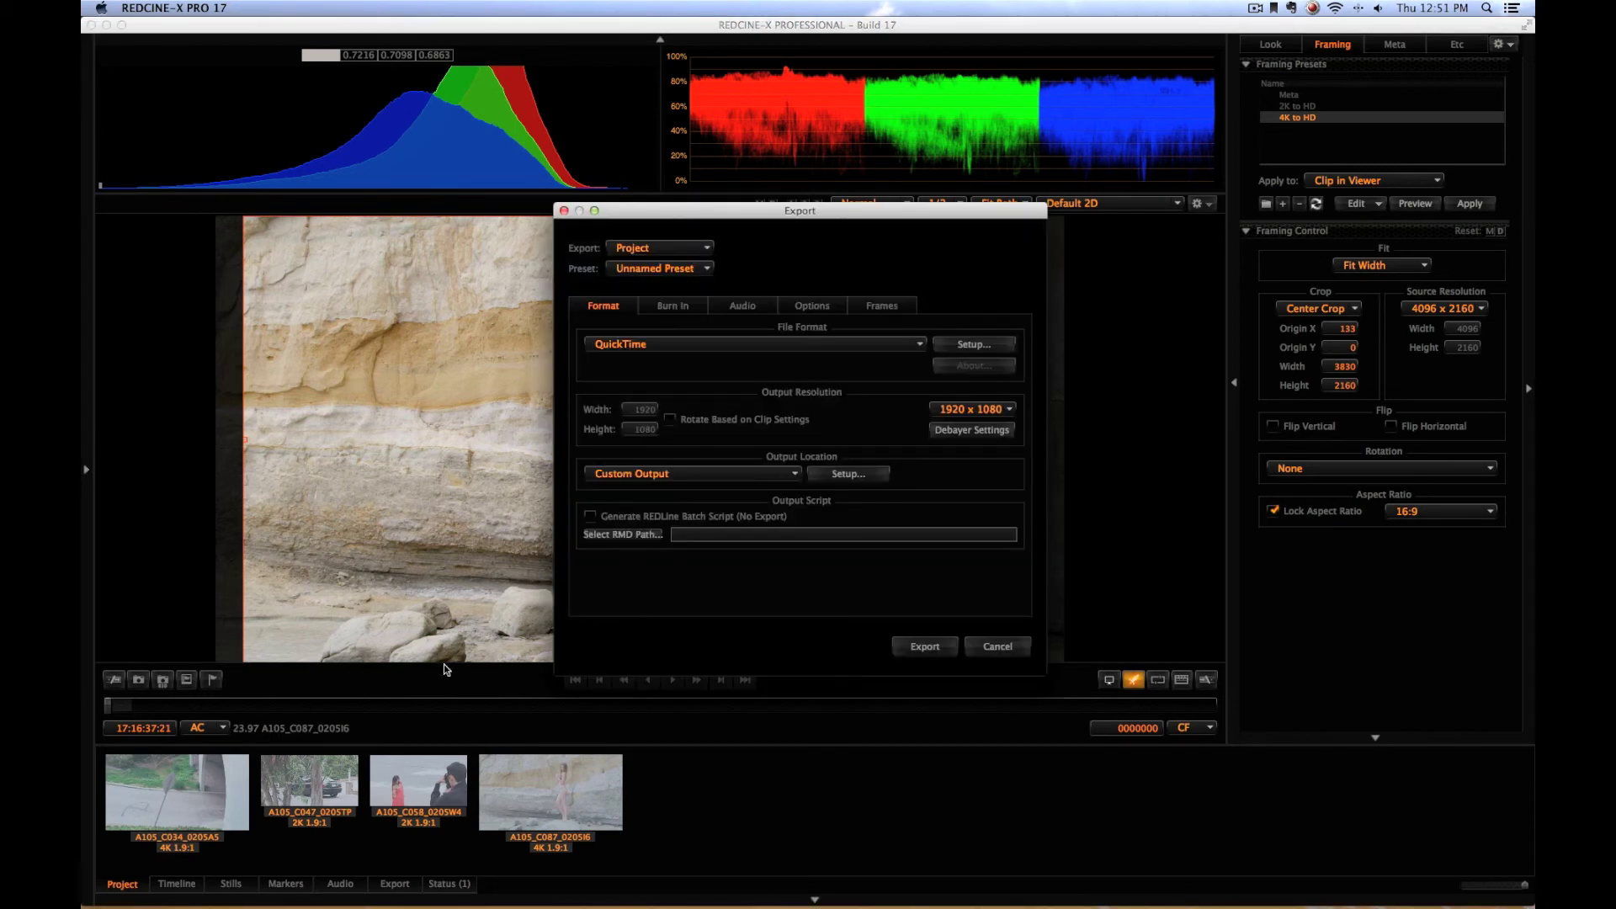